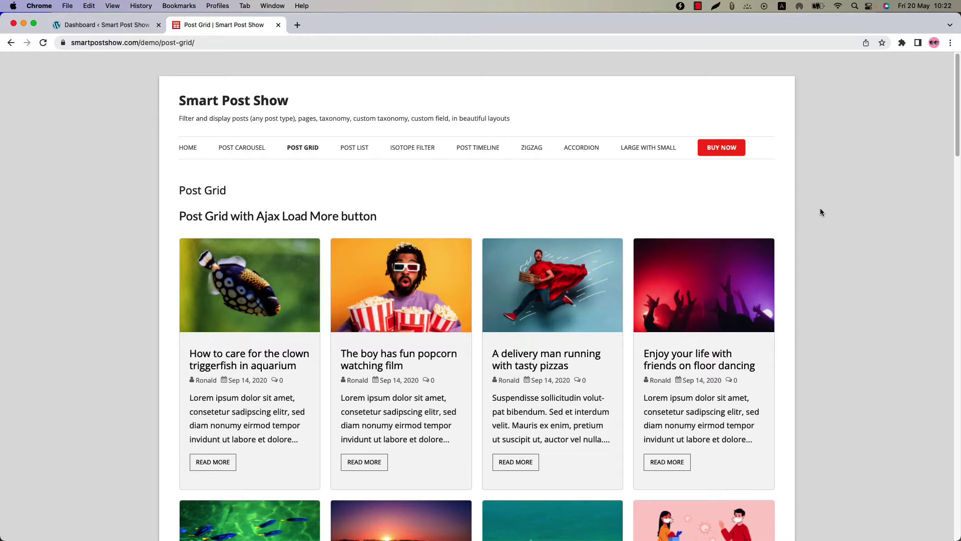
- Scroll the demo Post Grid page past the Load More example to the Ajax number pagination grid
scroll(820, 211, down, 10)
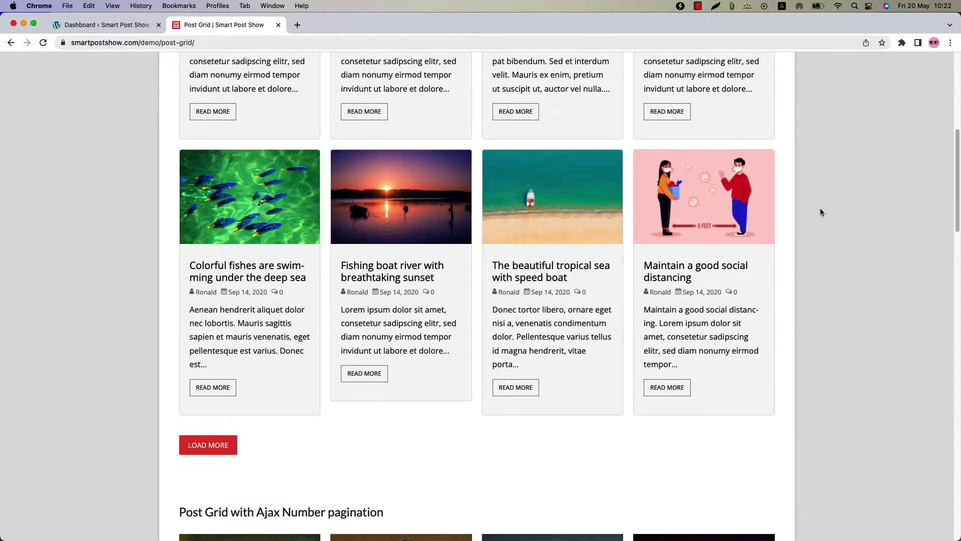
scroll(820, 212, down, 6)
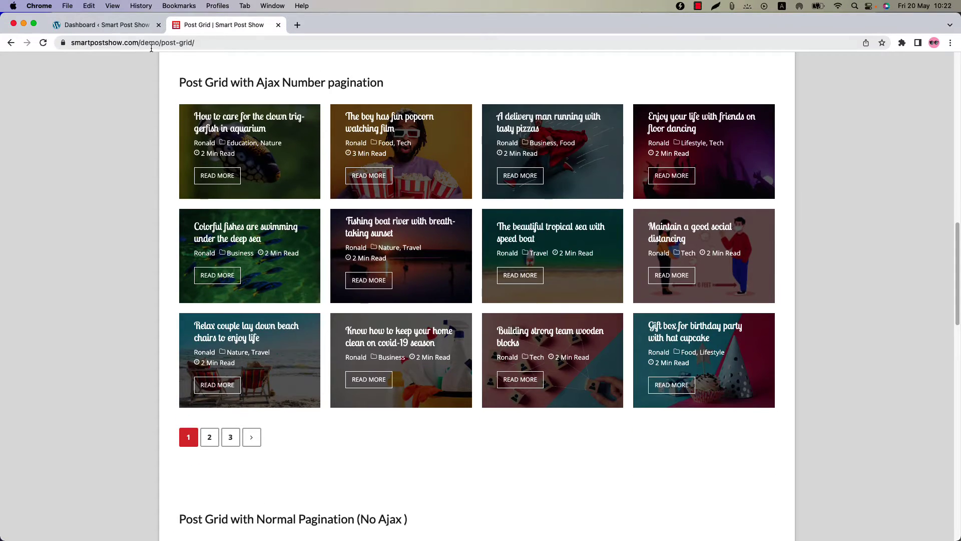
- Add a new Smart Post Show titled 'Test Show' with the Grid preset and show its preview
click(107, 25)
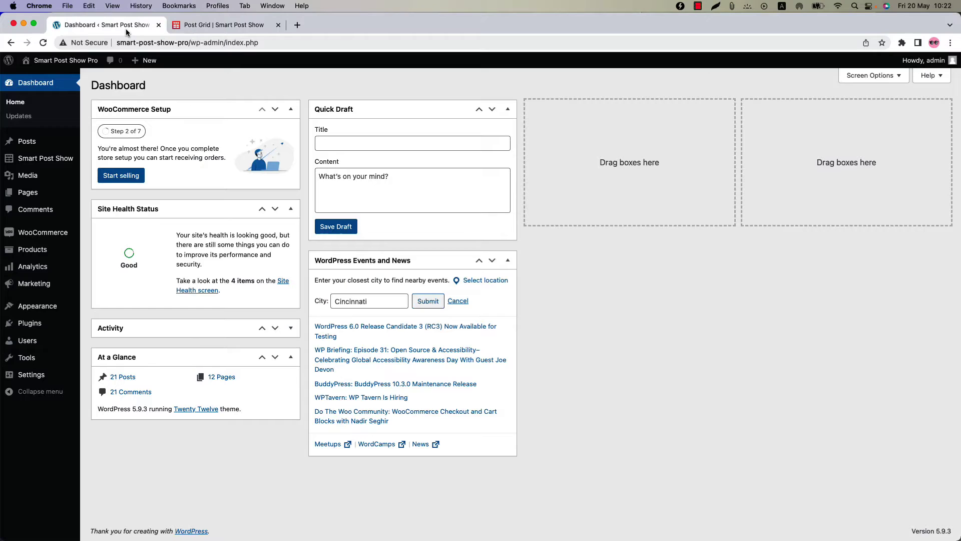
mouse_move(62, 161)
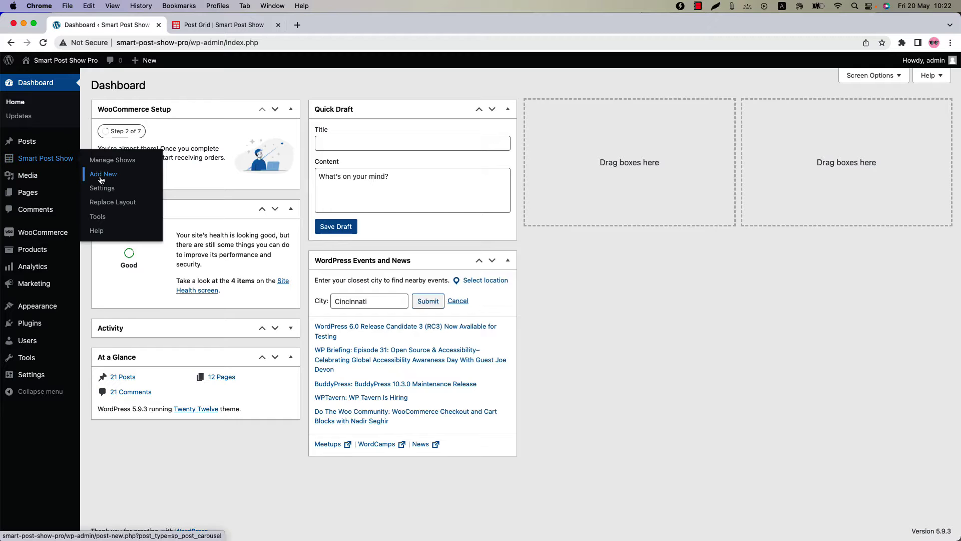
click(106, 160)
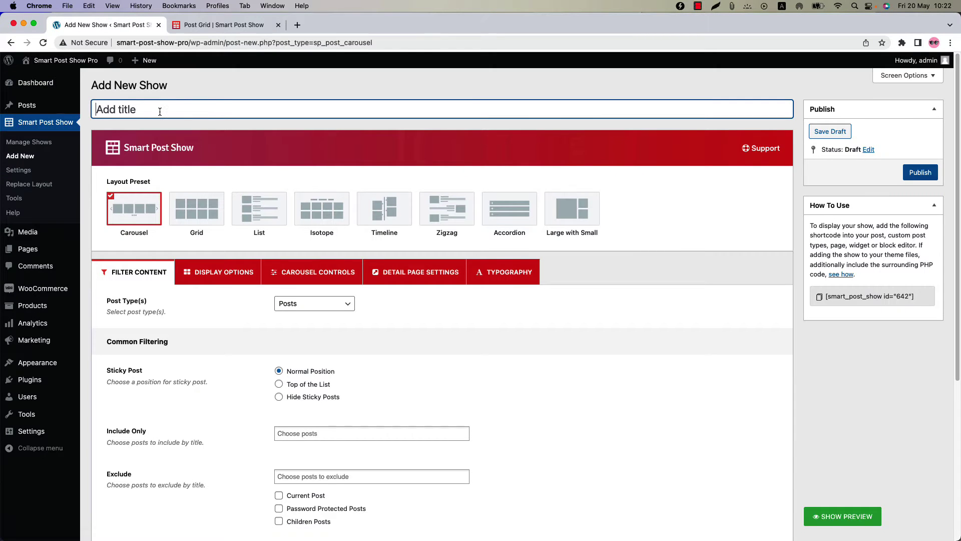
text(Tes)
click(197, 220)
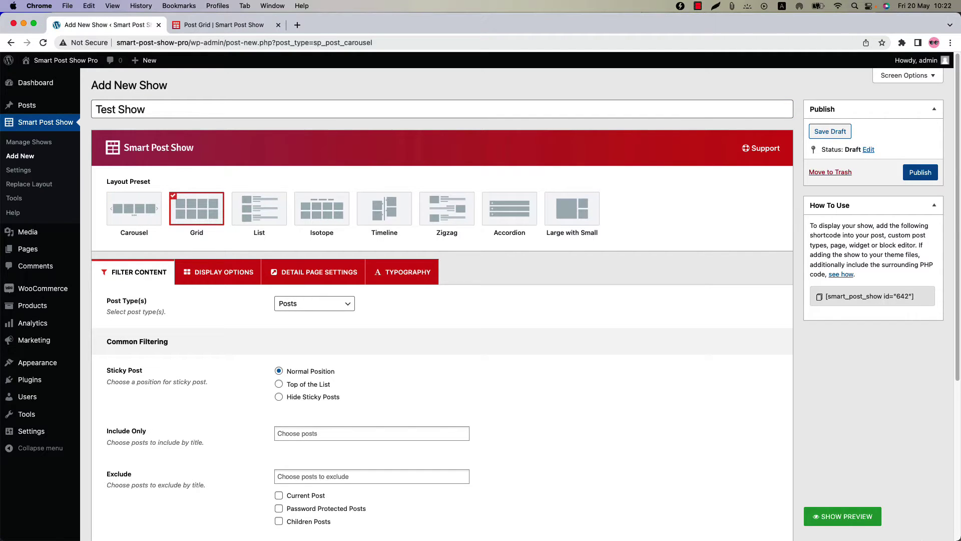
click(844, 518)
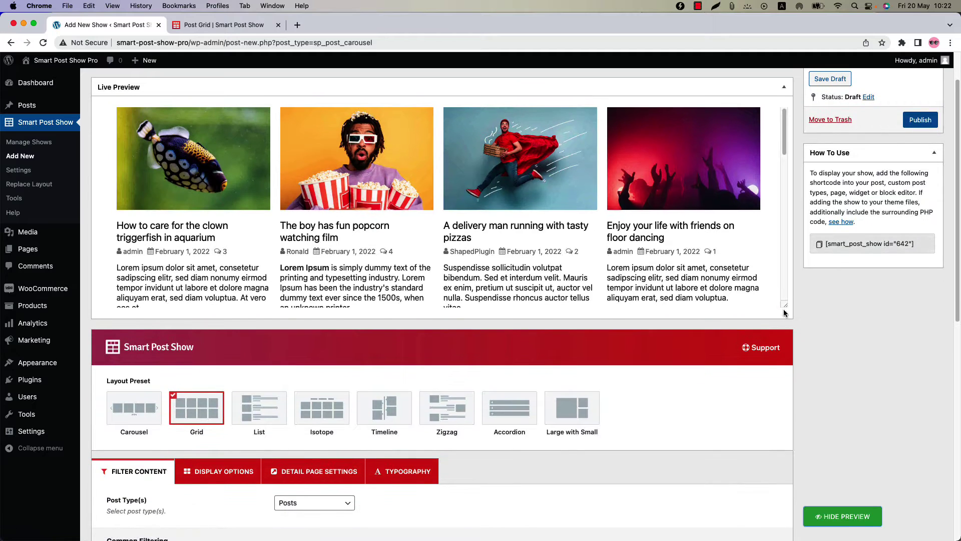
- Set Post Type(s) to Products to preview WooCommerce products in the grid
drag(785, 303, 785, 487)
scroll(533, 382, down, 10)
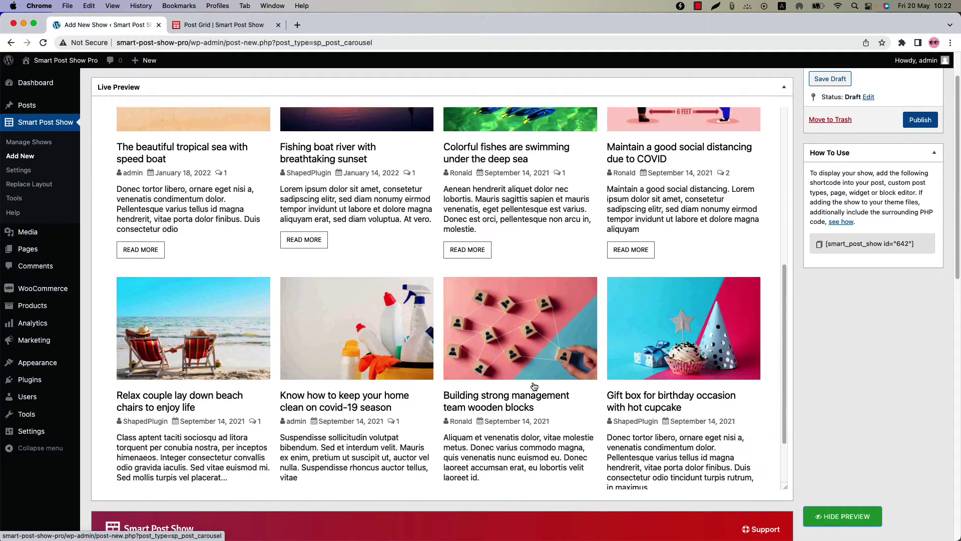
scroll(516, 448, down, 5)
click(328, 422)
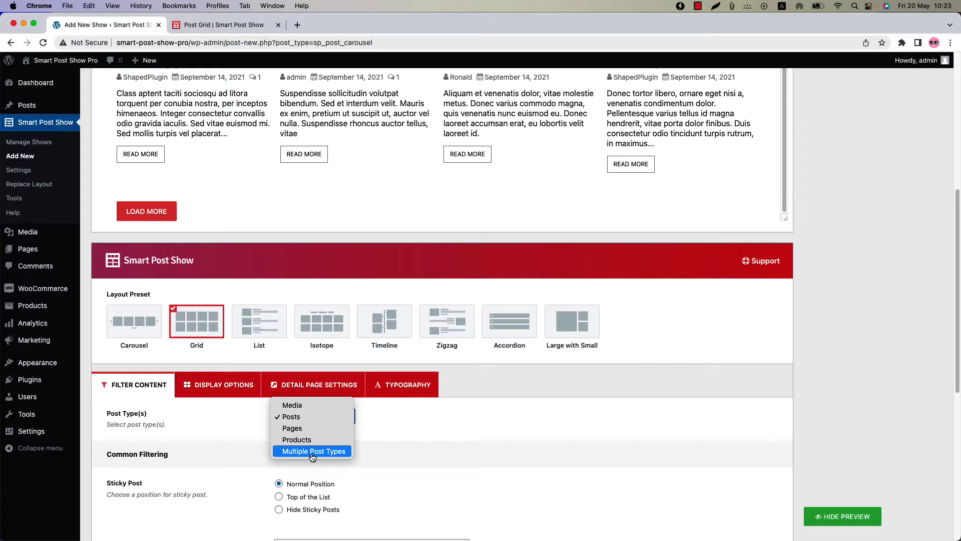
click(306, 439)
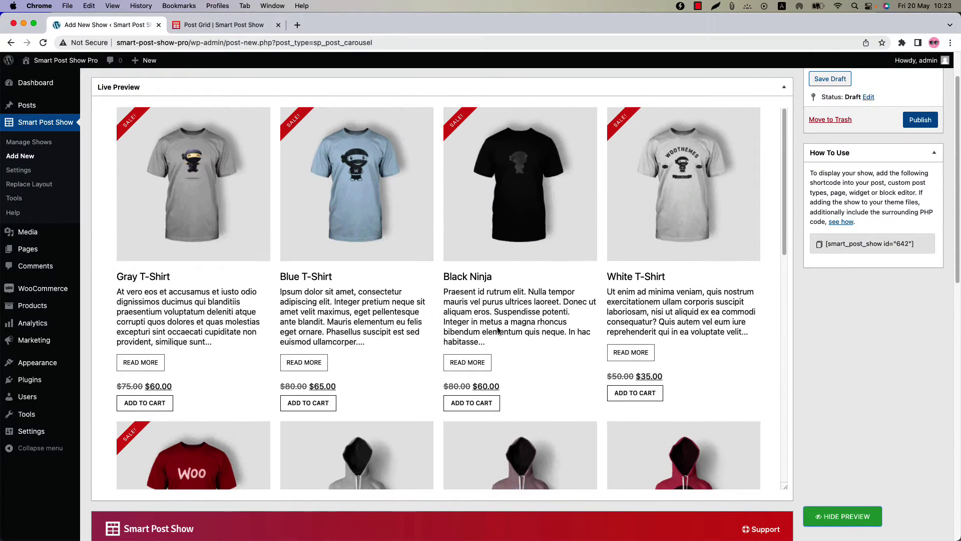
- Switch Post Type(s) back to Posts and go to the Display Options settings
scroll(497, 327, down, 12)
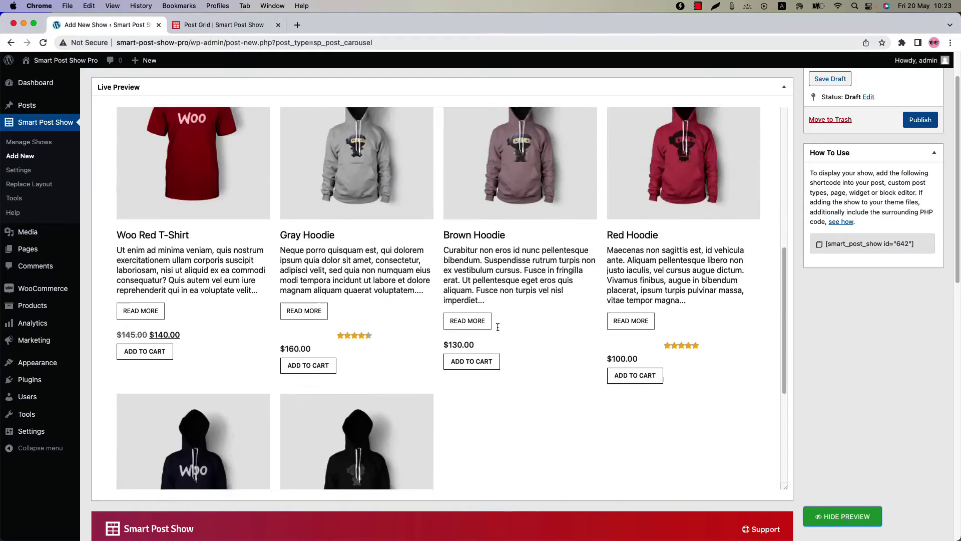
scroll(497, 331, down, 6)
click(318, 360)
click(318, 338)
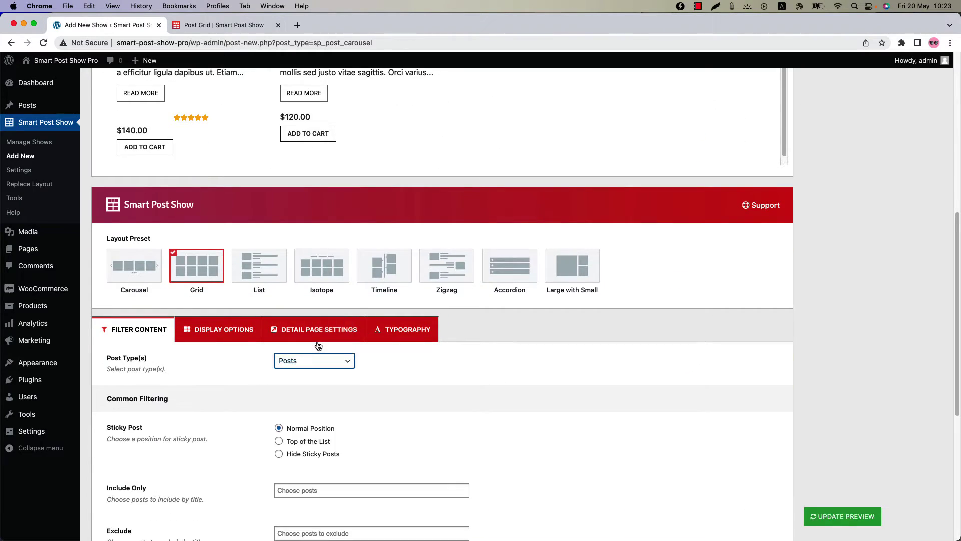
scroll(318, 345, down, 3)
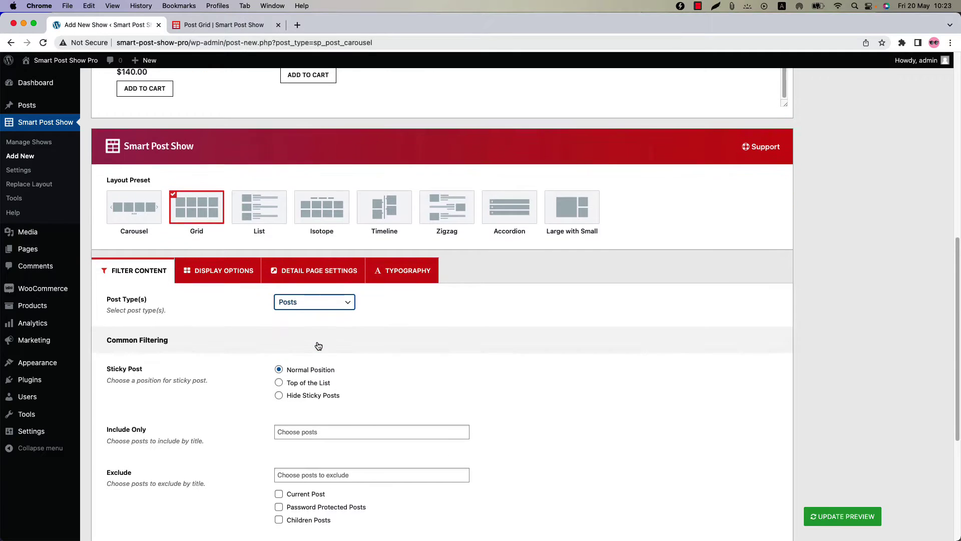
scroll(318, 345, up, 1)
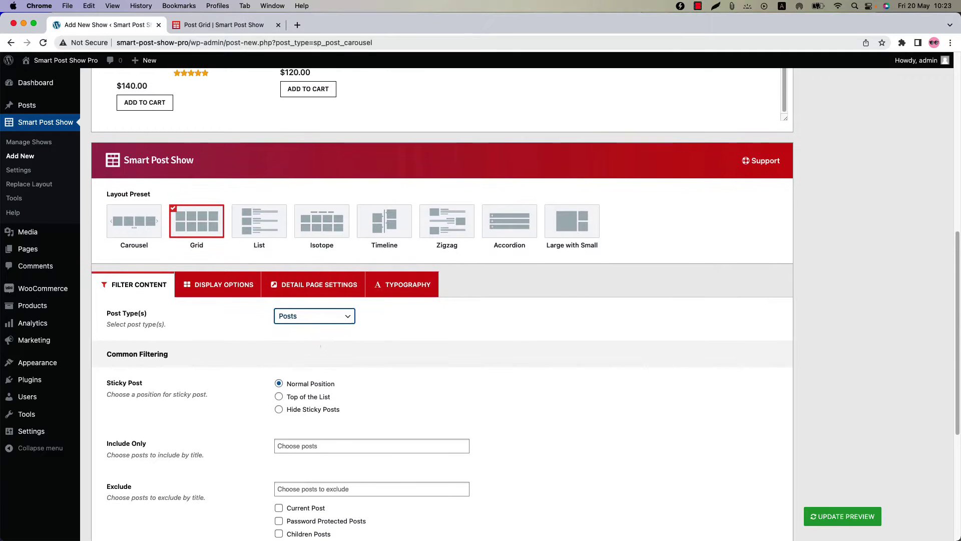
click(225, 285)
- Review the default Load More Button (Ajax) pagination settings and publish Test Show
scroll(273, 405, down, 10)
scroll(274, 410, down, 12)
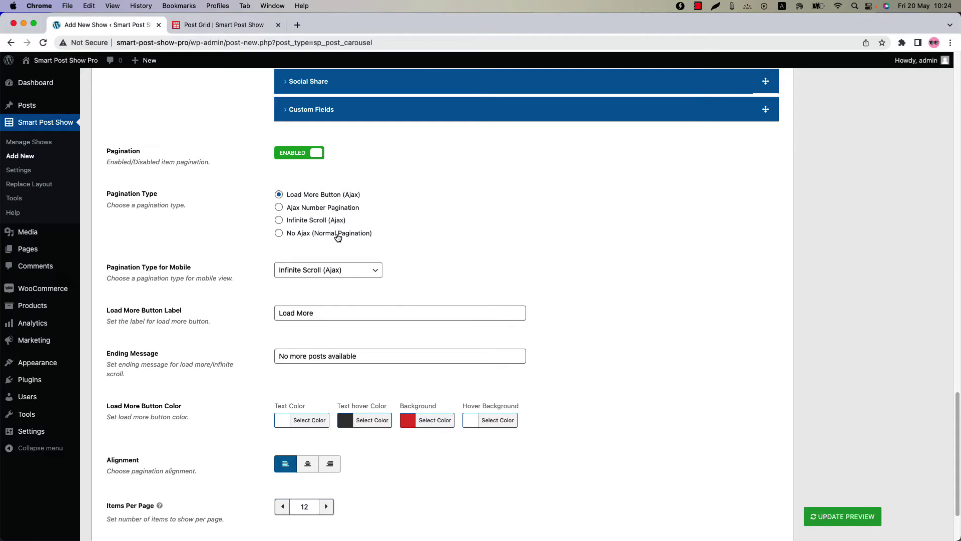
scroll(600, 241, up, 20)
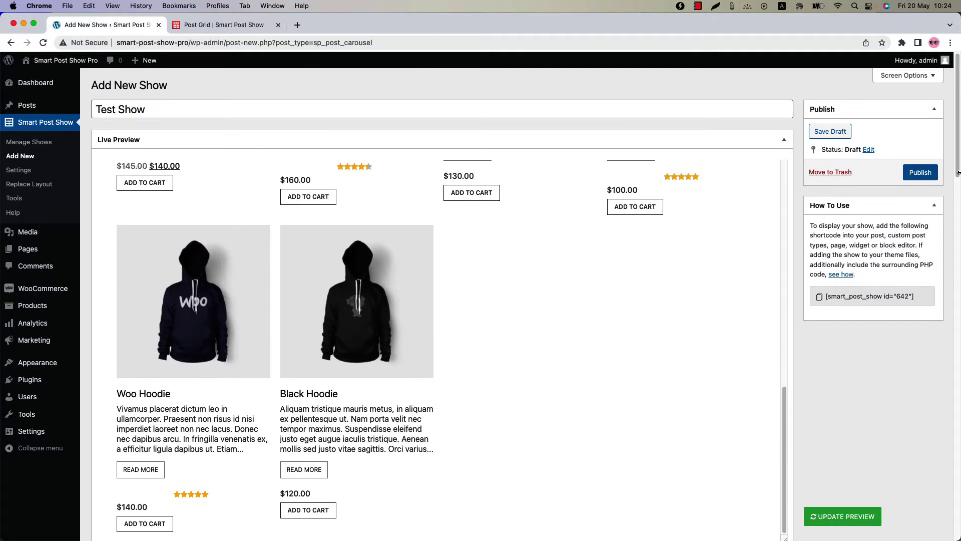
click(933, 175)
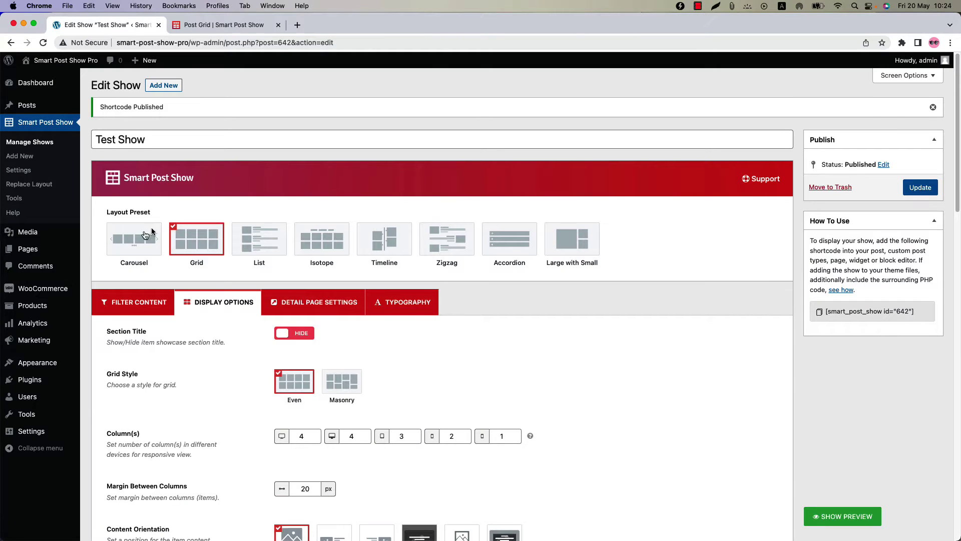
- Create a new page with a Smart Post Show Pro block showing Test Show #(642)
mouse_move(28, 249)
super+click(98, 262)
click(244, 26)
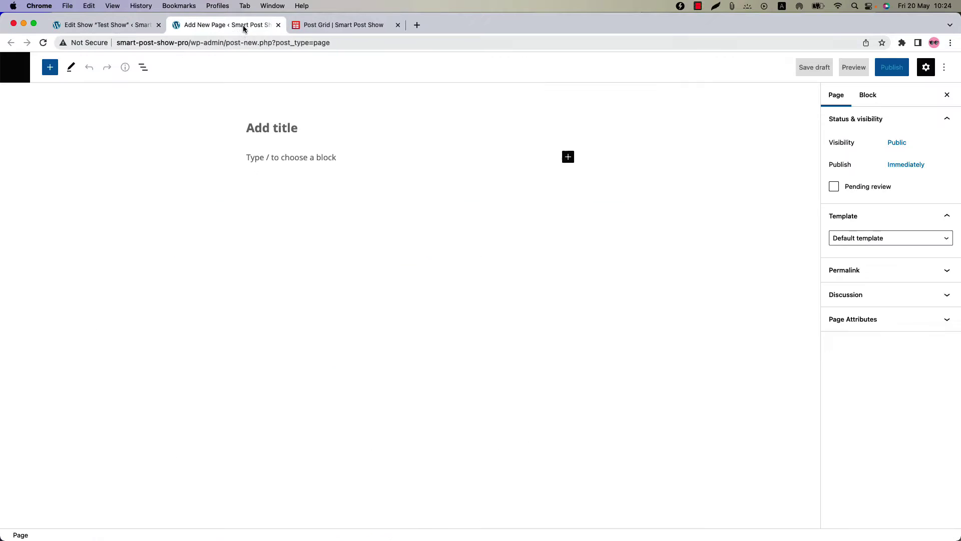
click(50, 67)
click(90, 338)
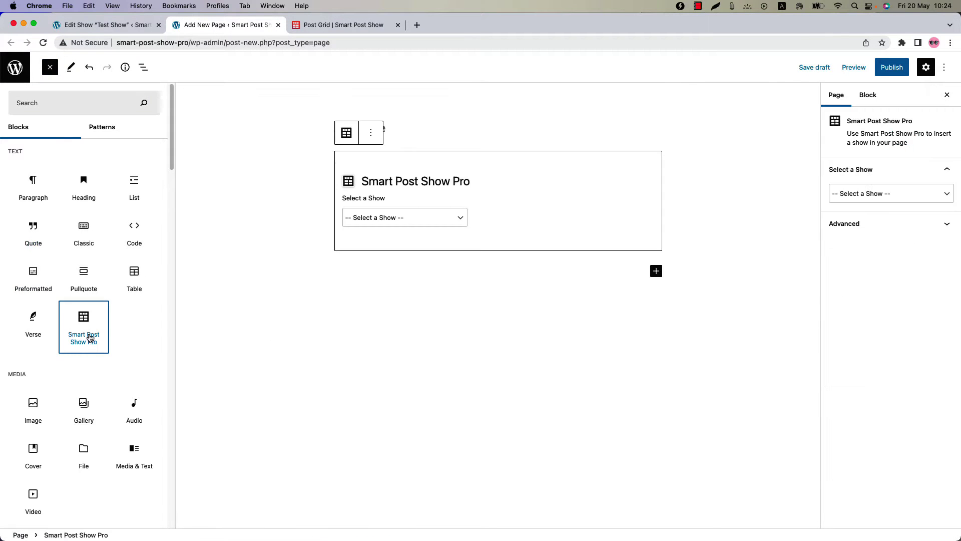
click(405, 216)
click(411, 229)
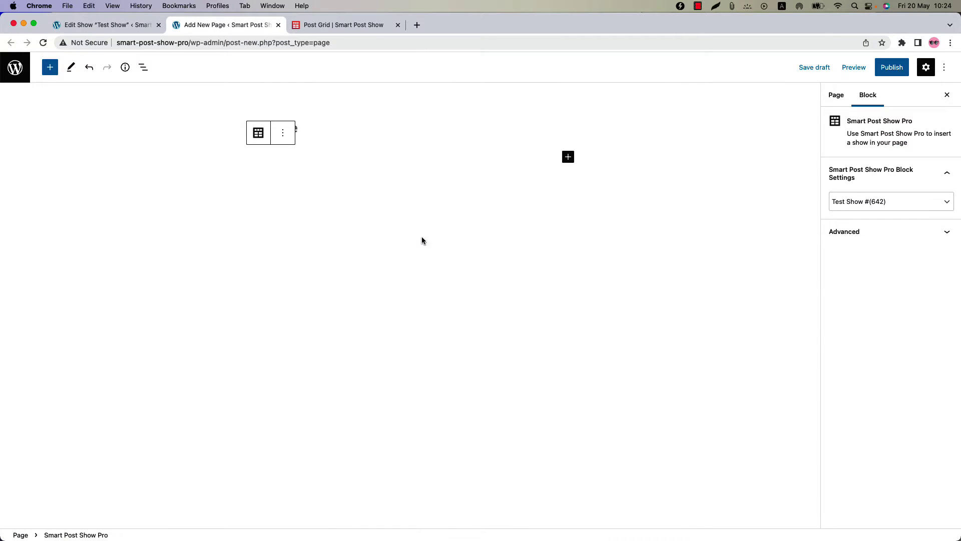
- Publish the page and view the live post grid with its Load More button
click(813, 97)
click(892, 67)
click(858, 67)
click(858, 176)
scroll(699, 281, down, 4)
scroll(699, 280, down, 8)
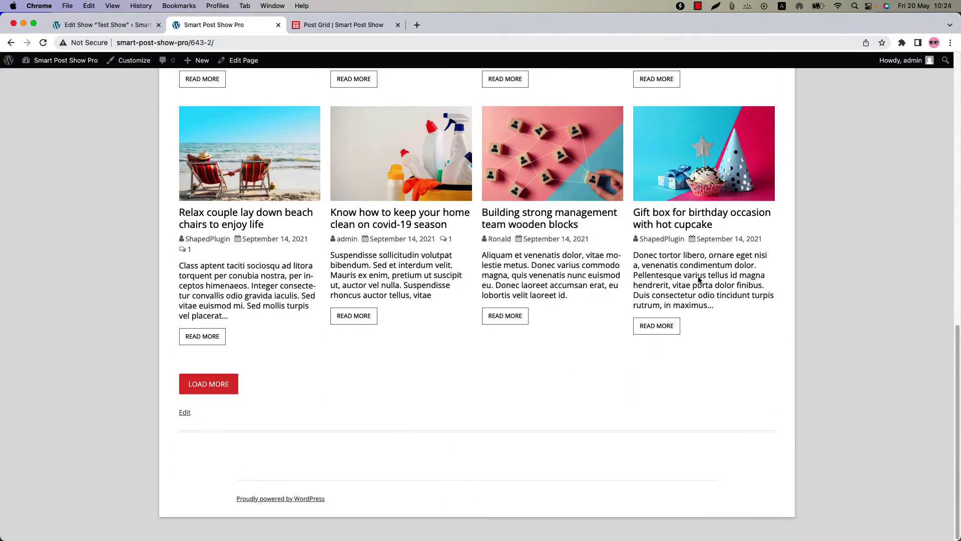
- Load More posts on the live page until 'No more posts available', then return to Edit Show
click(108, 24)
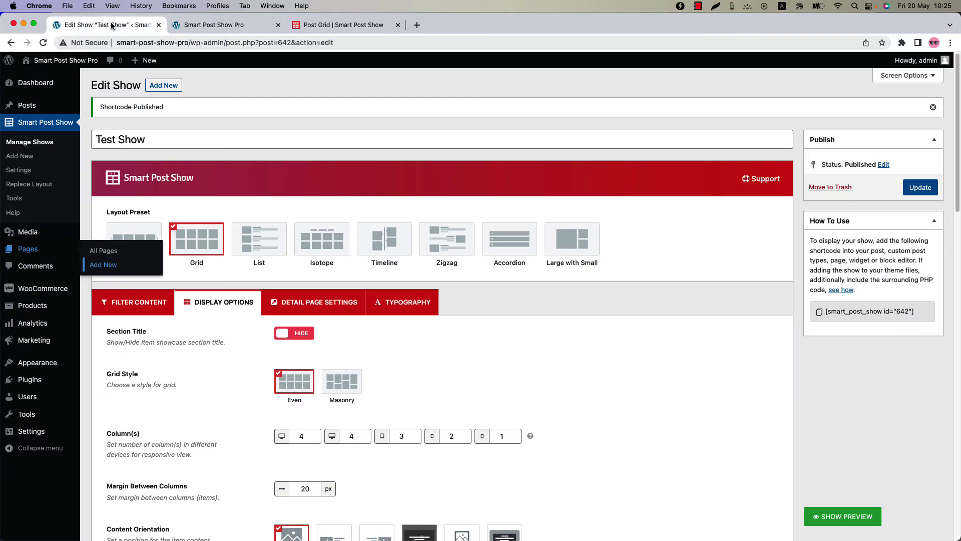
scroll(255, 398, down, 15)
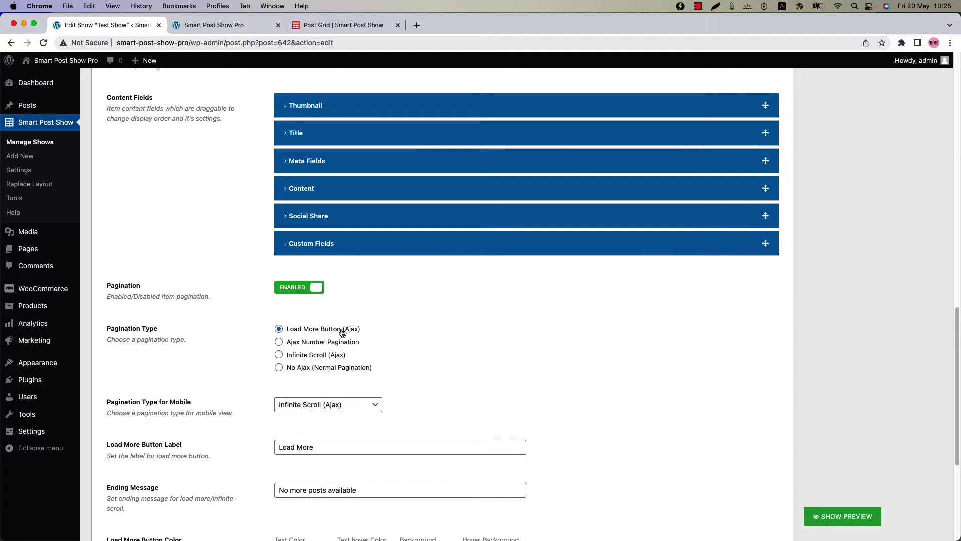
click(238, 26)
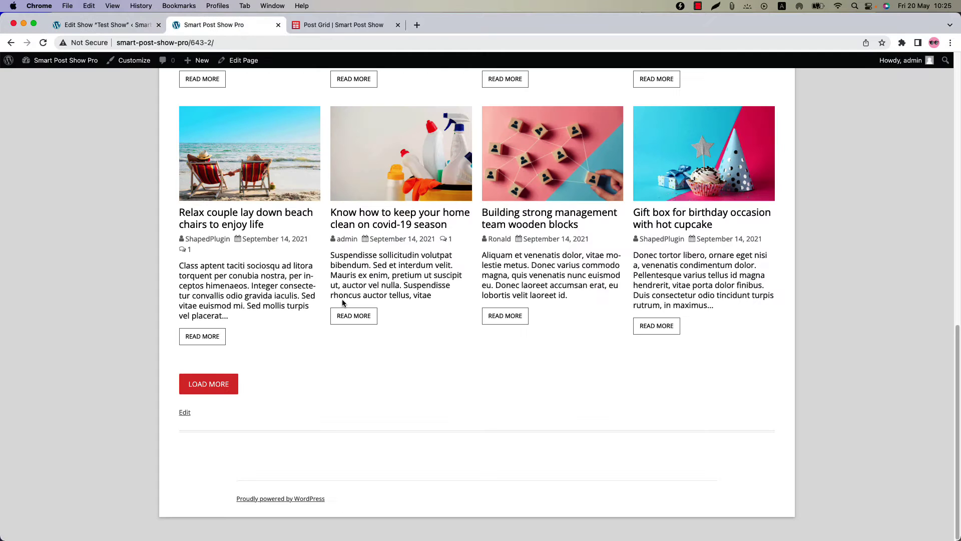
click(208, 384)
scroll(209, 384, down, 7)
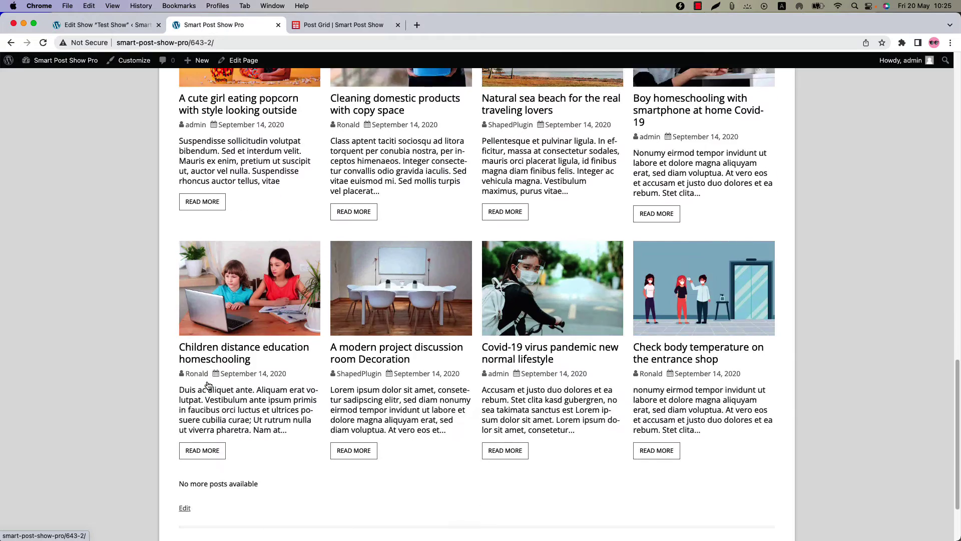
scroll(208, 384, down, 2)
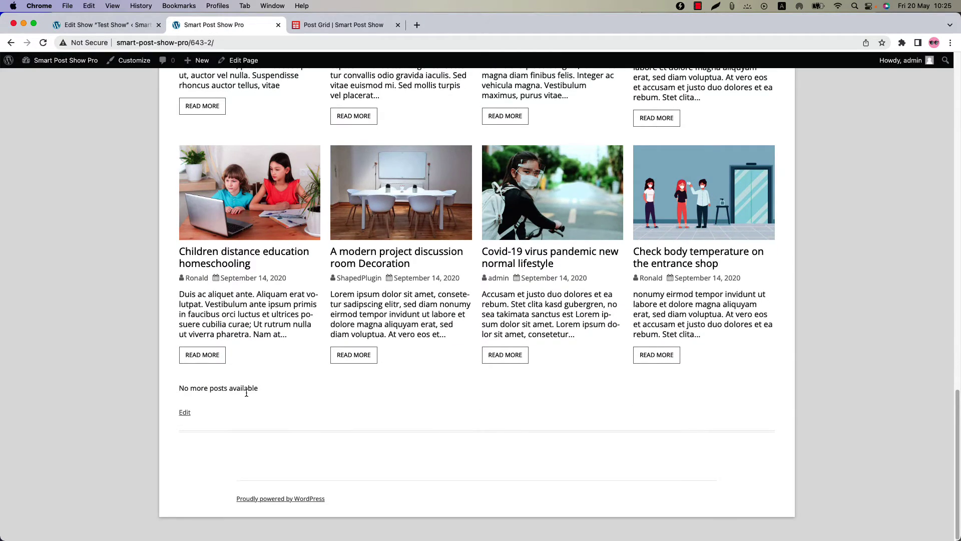
click(108, 25)
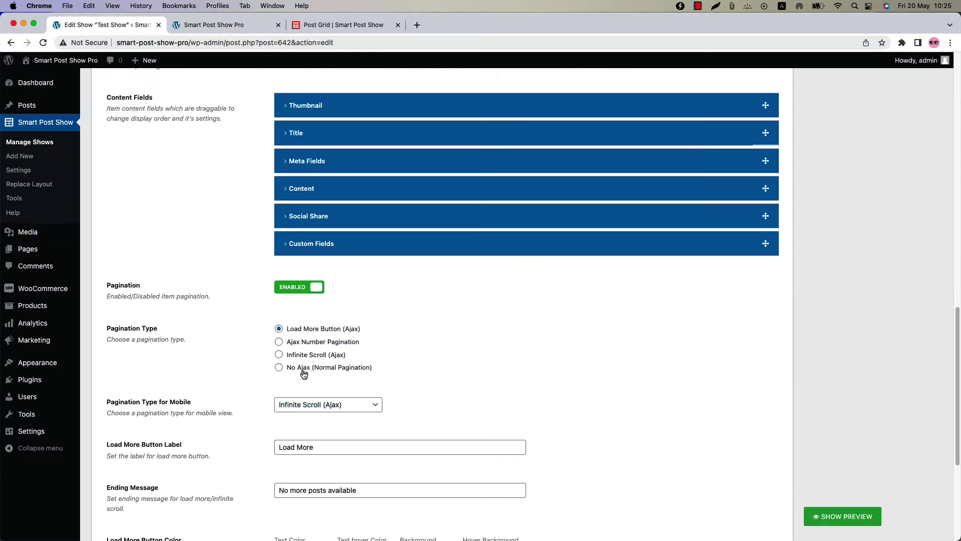
- Switch pagination to Ajax Number Pagination, update, and check page 2 on the live grid
click(279, 341)
scroll(553, 378, up, 20)
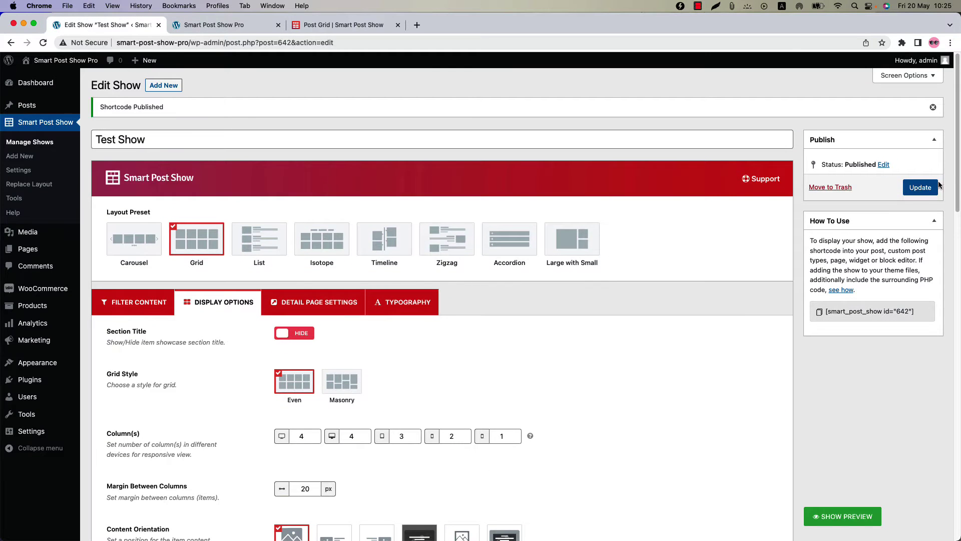
click(926, 189)
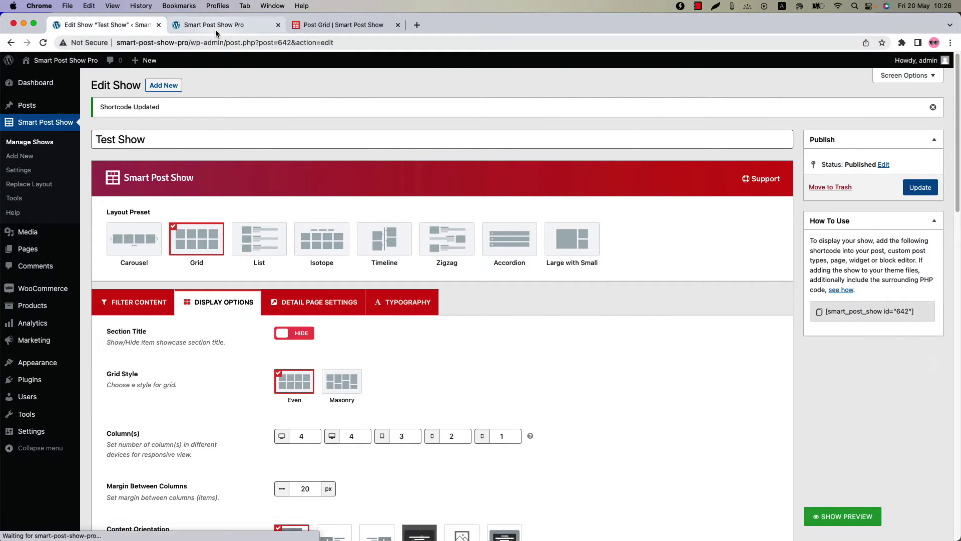
click(216, 26)
click(43, 42)
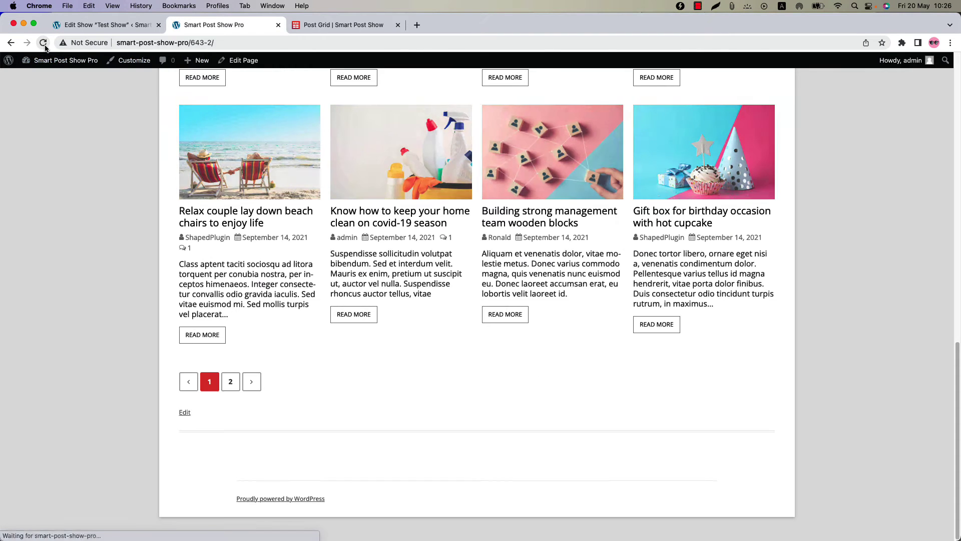
click(231, 382)
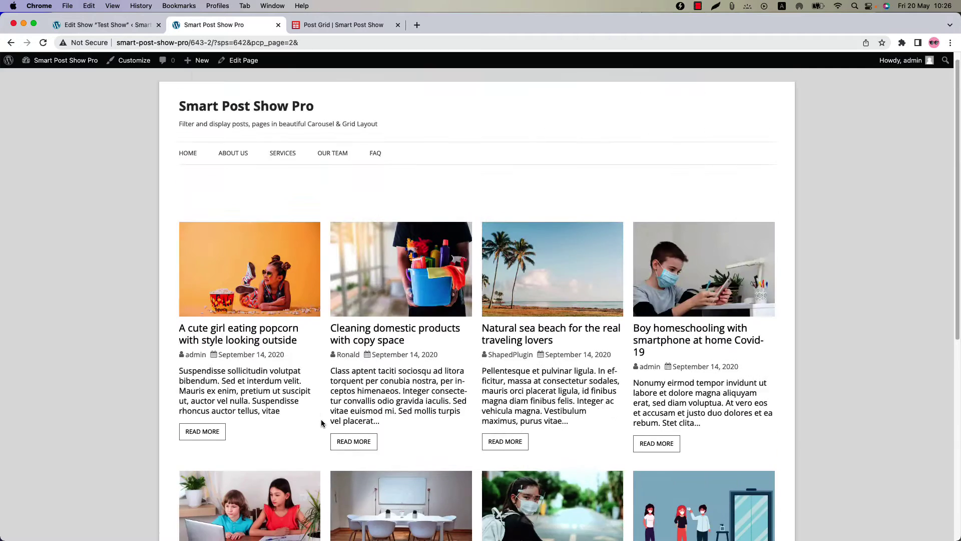
scroll(321, 423, down, 1)
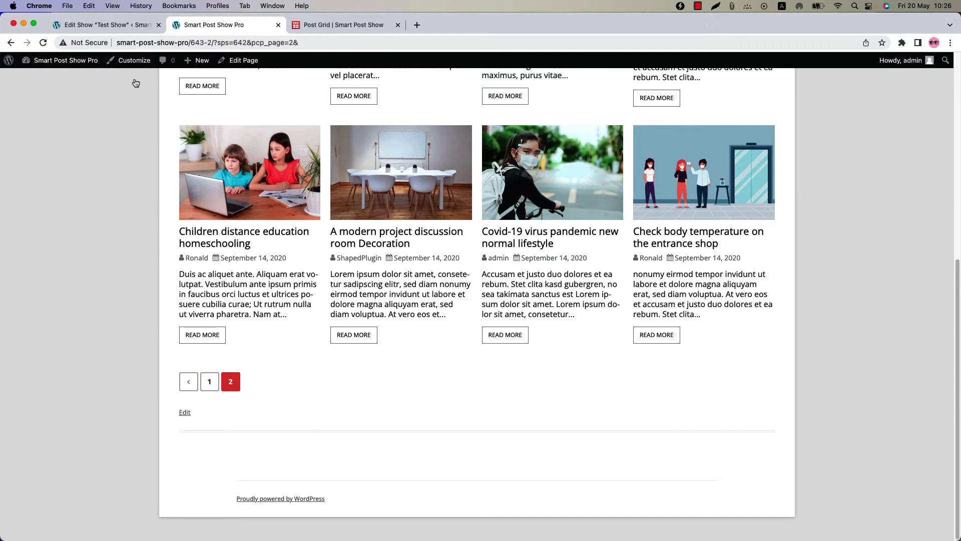
- Change the pagination type to Infinite Scroll (Ajax) and update the show
key(ctrl+shift+Tab)
scroll(214, 346, down, 15)
scroll(302, 205, down, 4)
click(305, 184)
scroll(806, 391, up, 20)
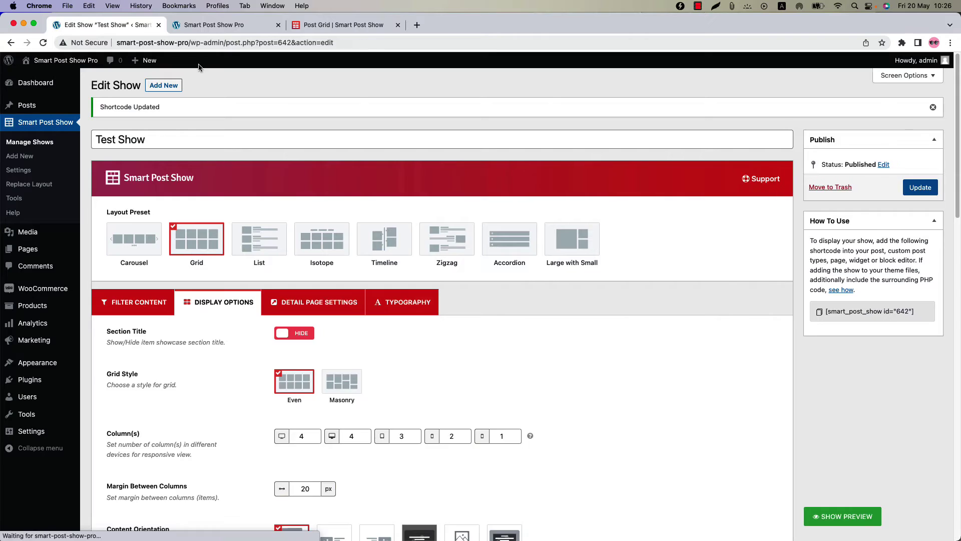
click(208, 25)
key(super+r)
- Reload the live page without the '?sps=642&pcp_page=2&' query, scroll the grid, and revisit Pagination settings
scroll(490, 385, up, 4)
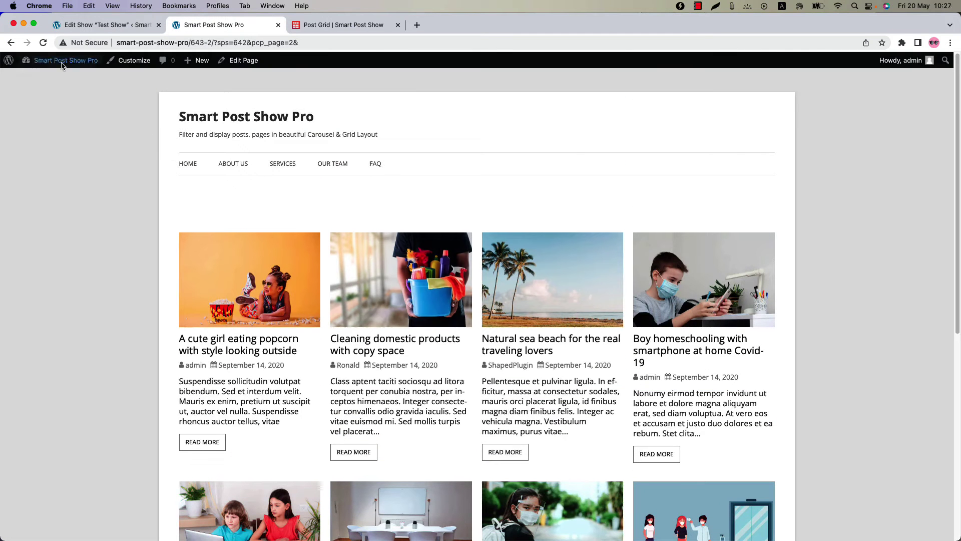
drag(214, 42, 298, 43)
key(BackSpace)
key(Return)
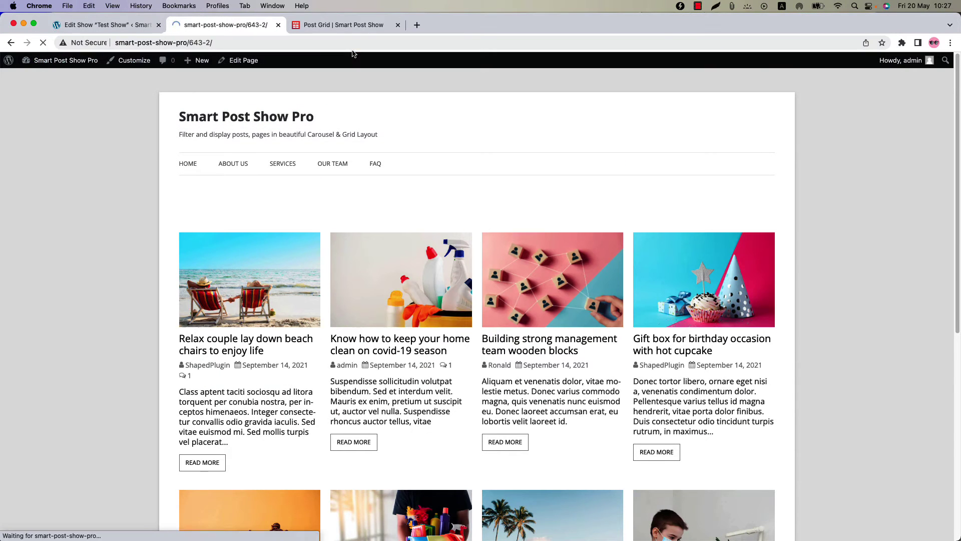
scroll(406, 280, down, 15)
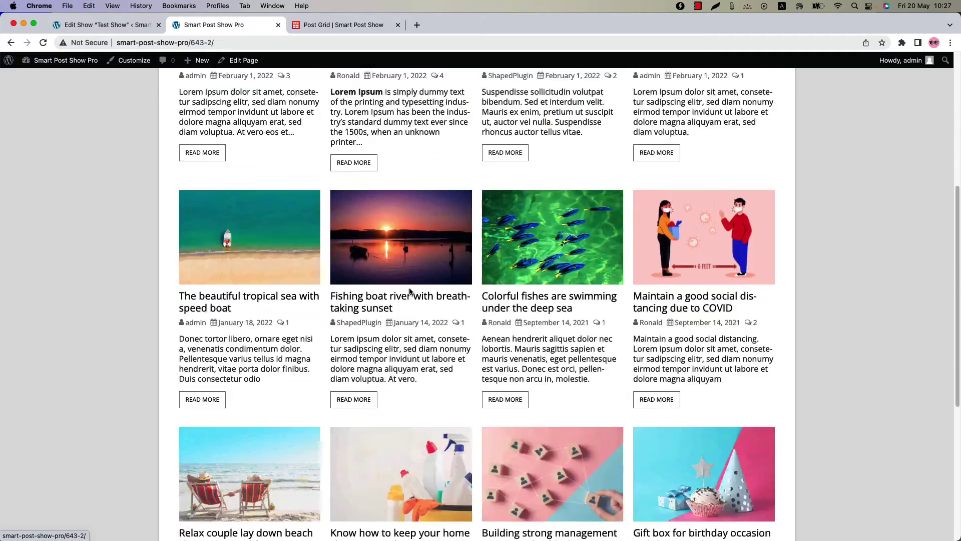
key(ctrl+shift+Tab)
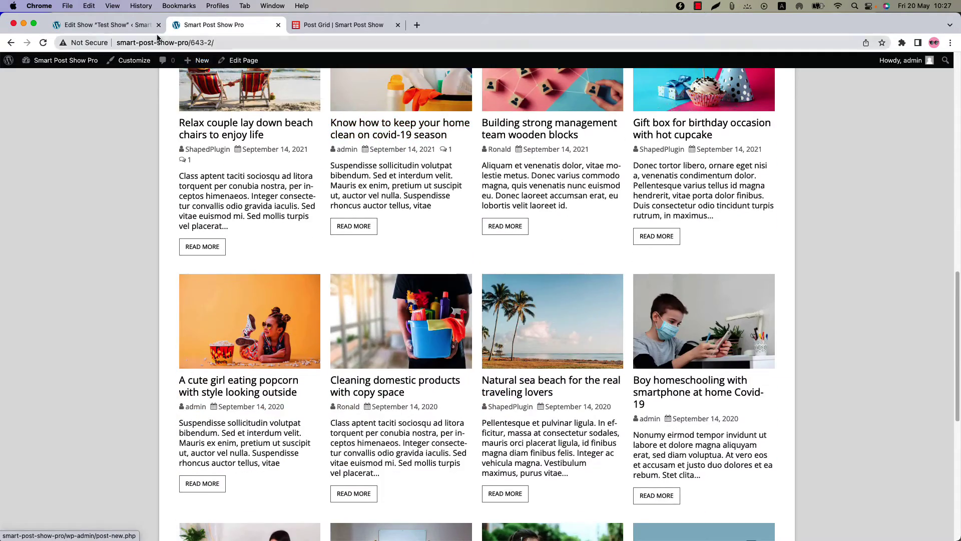
scroll(307, 345, down, 10)
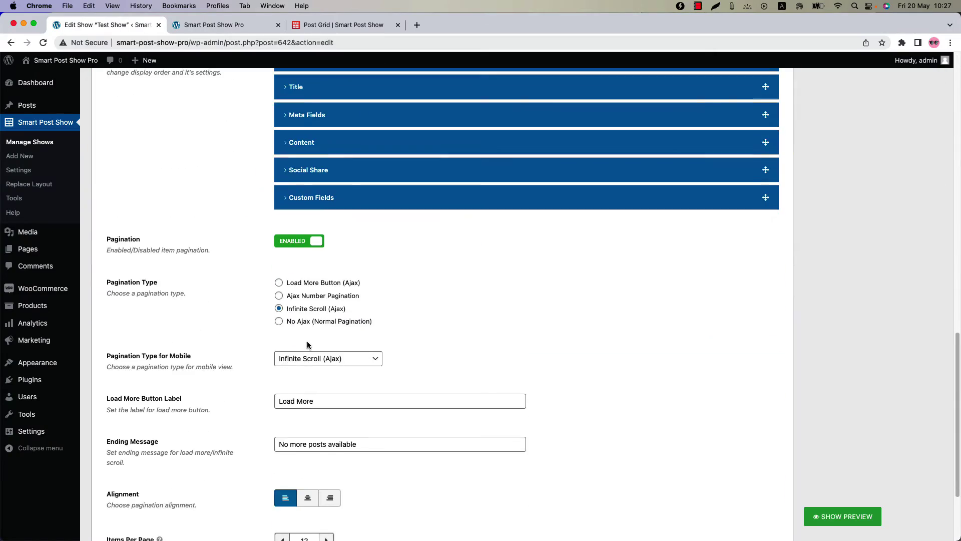
- Set the pagination type to No Ajax (Normal Pagination) and update the show
click(308, 323)
scroll(611, 398, up, 20)
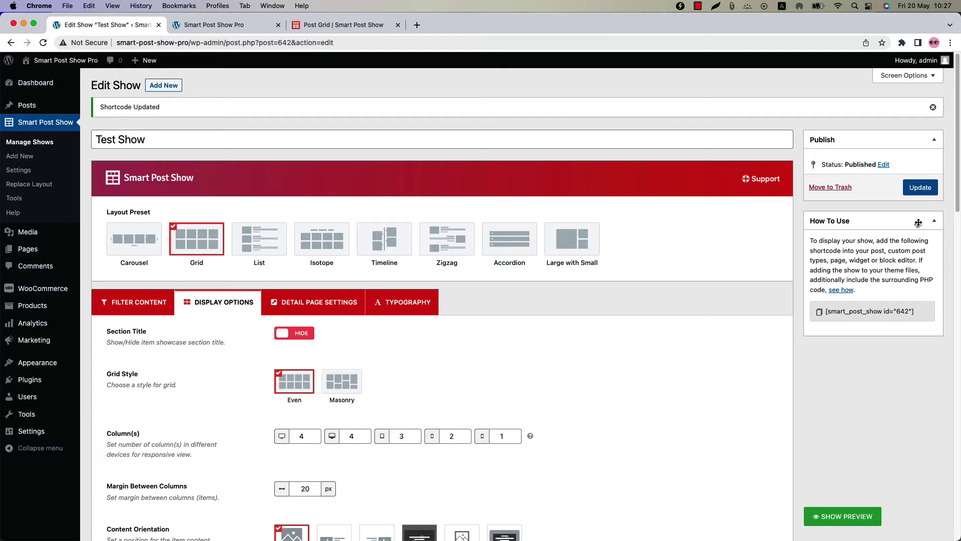
click(920, 187)
- Reload the live grid, step through pages 2, 1 and 2, then return to Edit Show
click(195, 25)
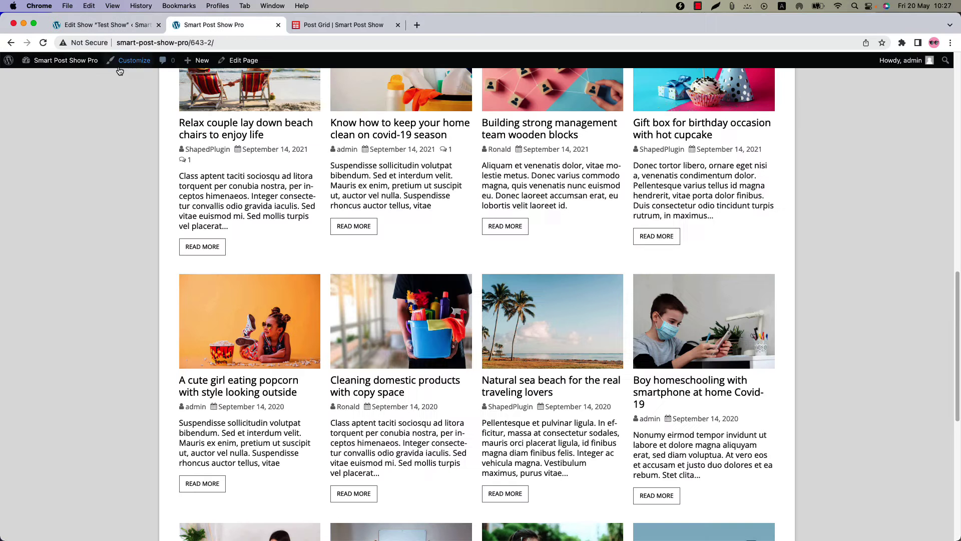
click(43, 43)
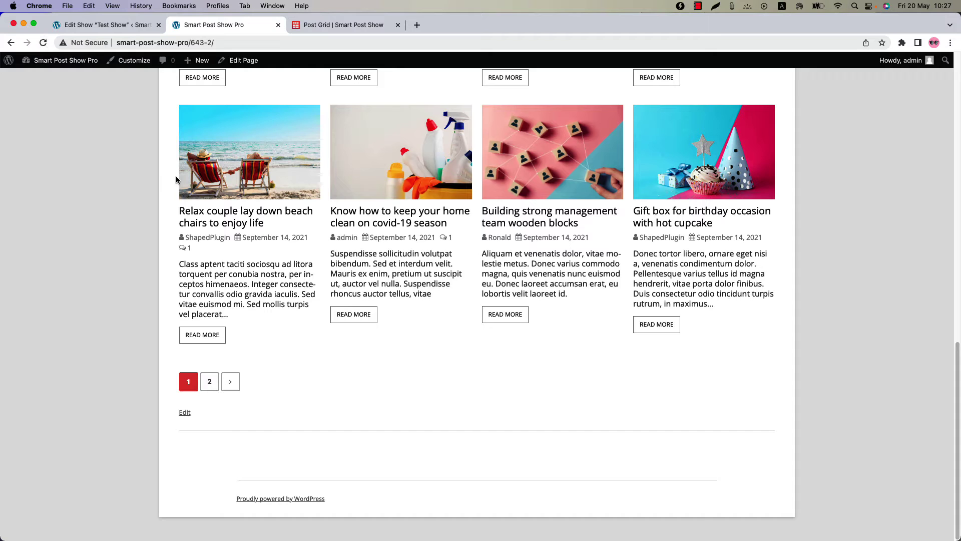
click(209, 382)
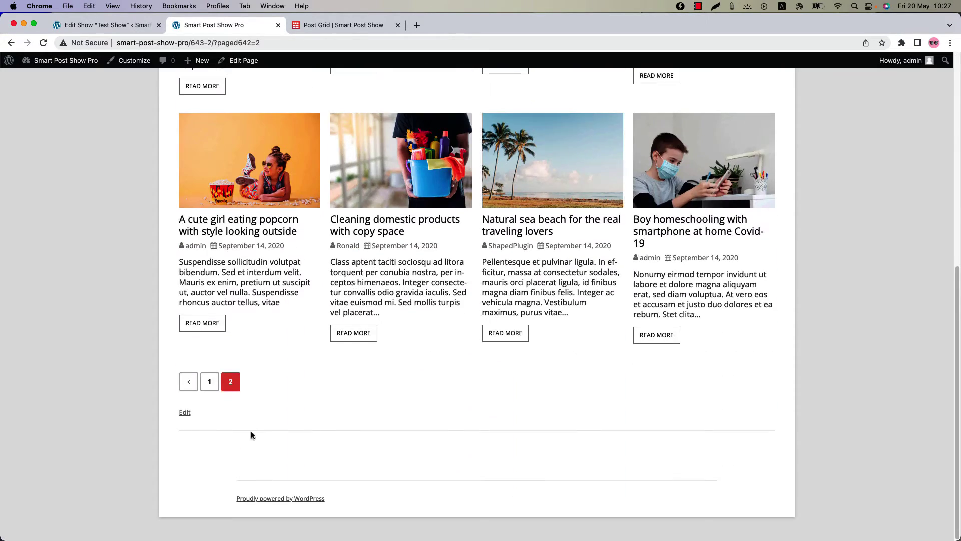
click(210, 383)
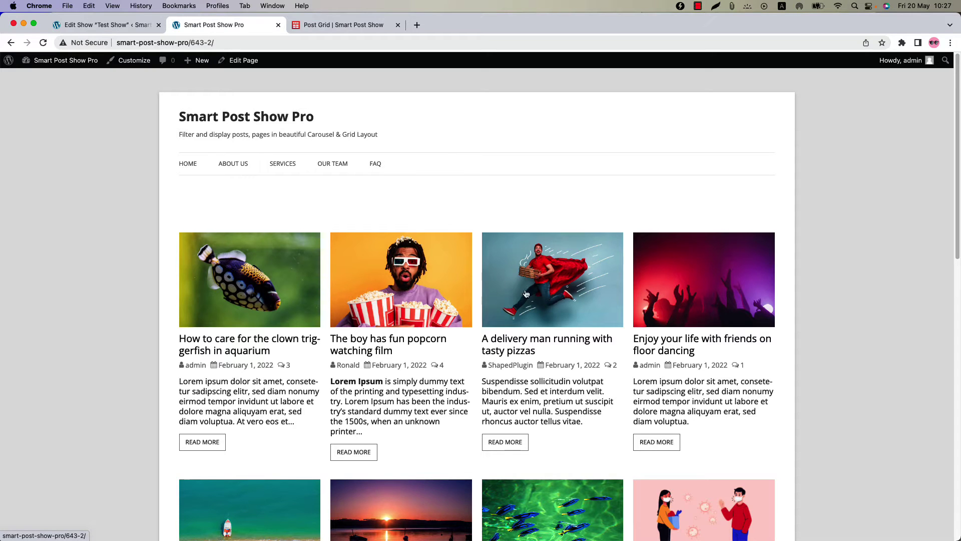
scroll(418, 459, down, 10)
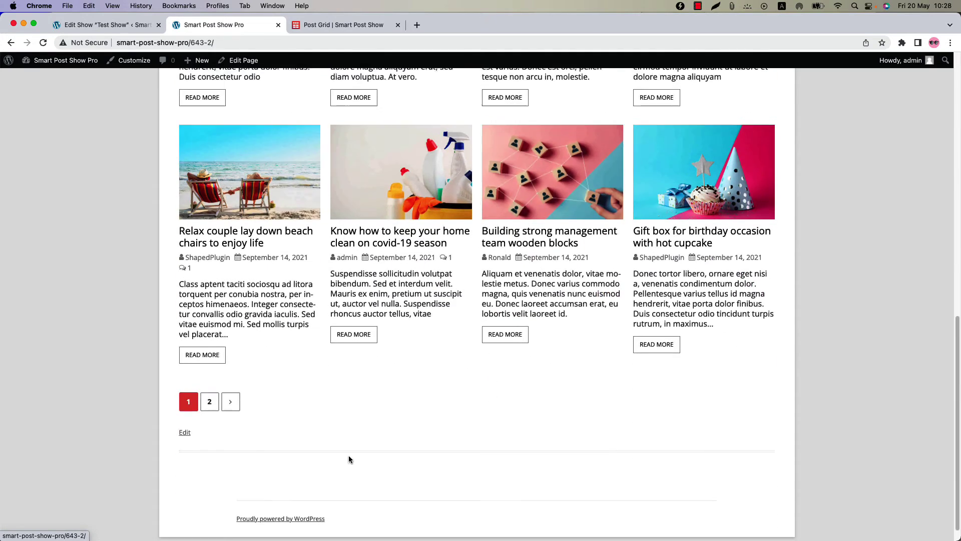
click(209, 378)
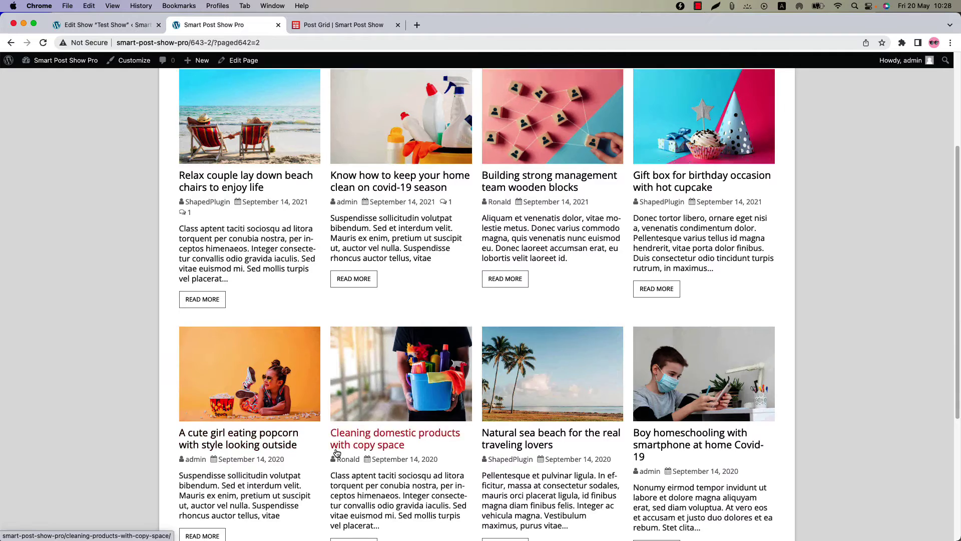
scroll(640, 448, down, 5)
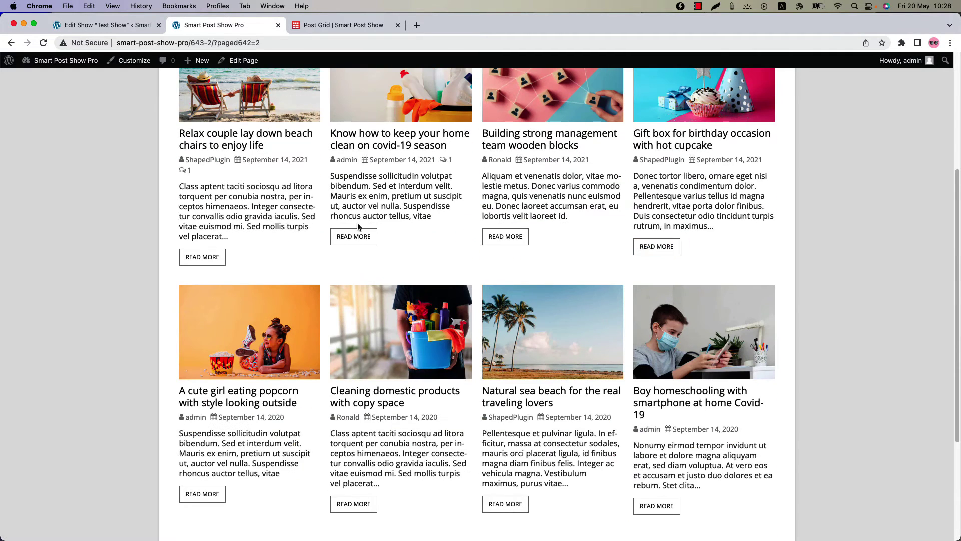
click(113, 28)
scroll(248, 347, down, 15)
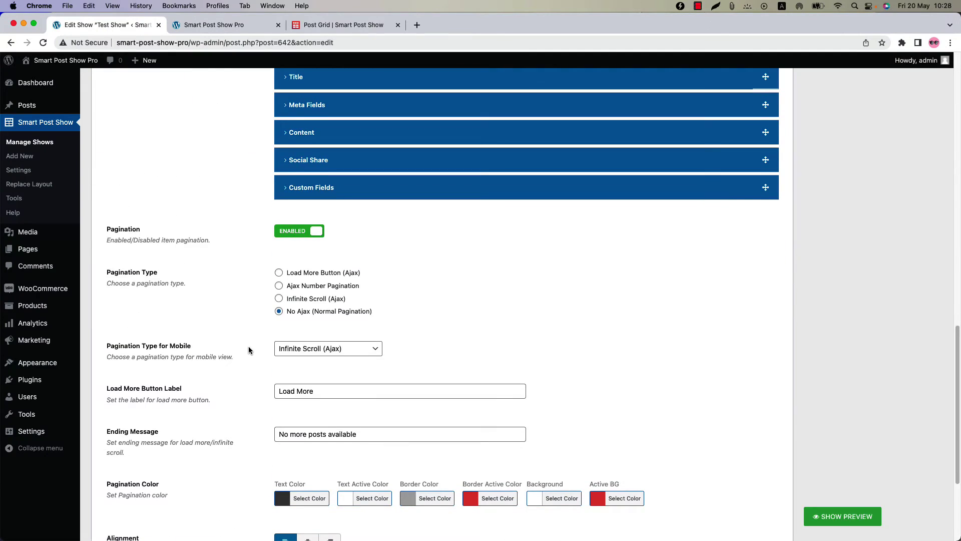
click(304, 339)
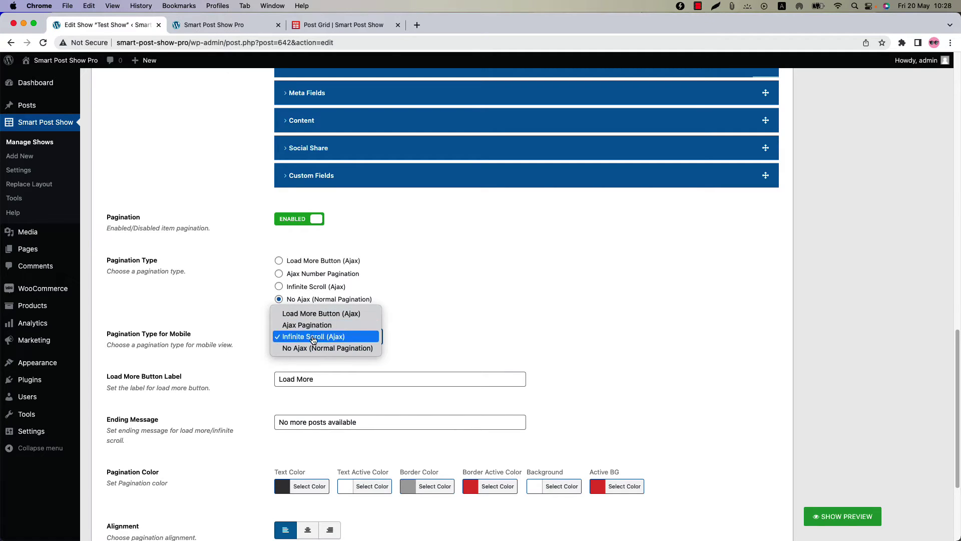
click(440, 322)
scroll(171, 353, down, 3)
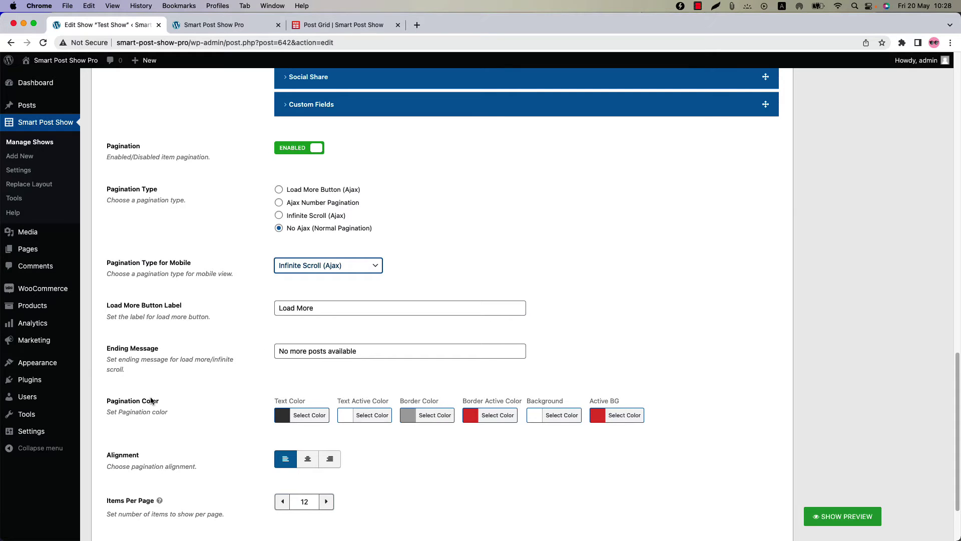
scroll(151, 398, down, 3)
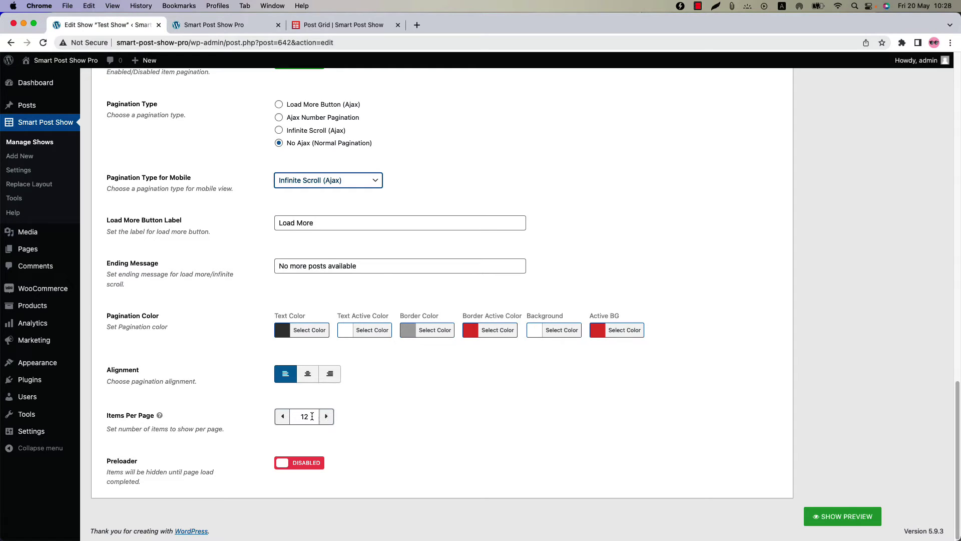
click(210, 25)
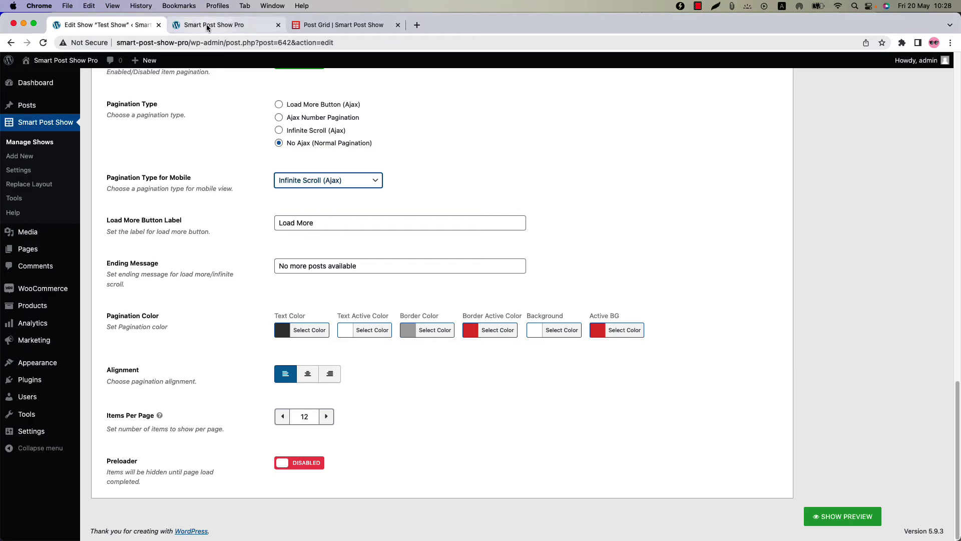
key(super+r)
scroll(380, 375, down, 3)
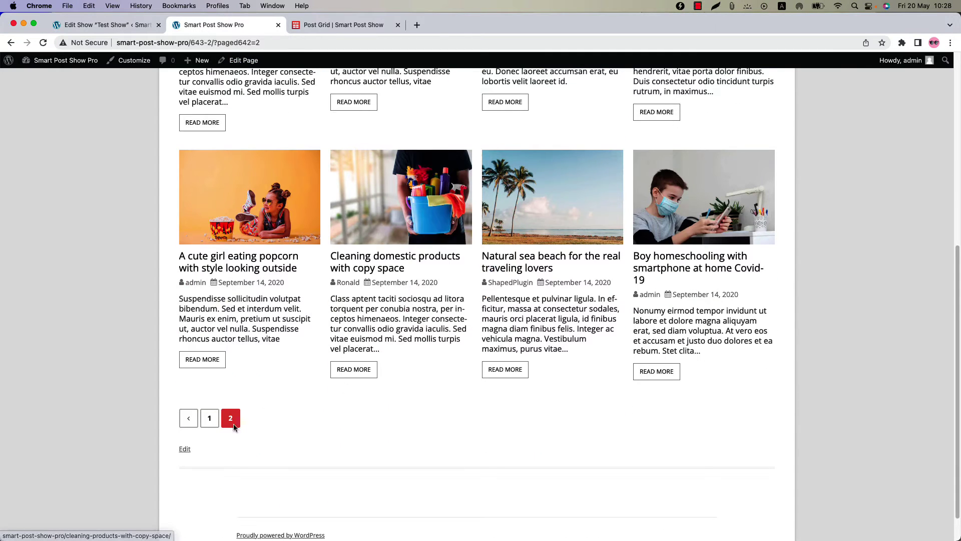
click(208, 424)
scroll(210, 381, down, 5)
scroll(209, 382, down, 5)
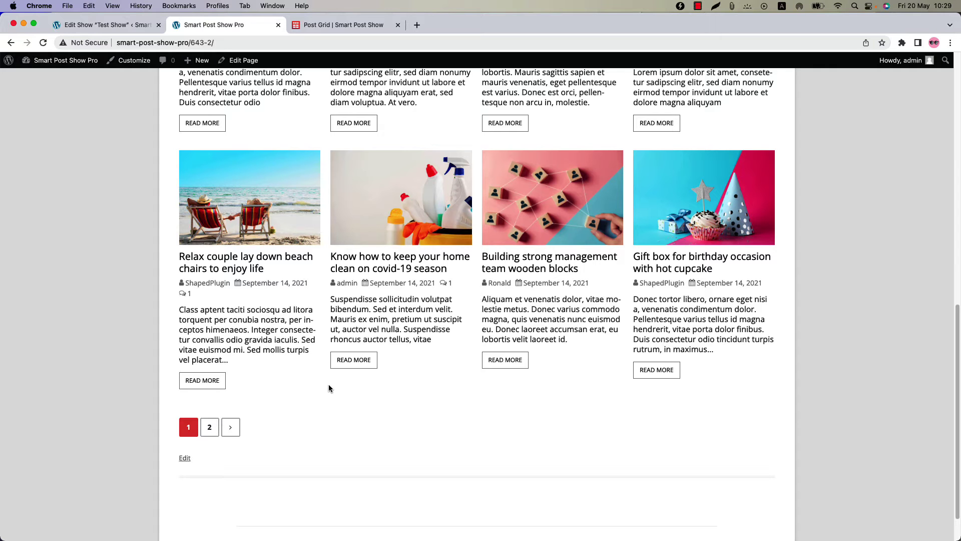
scroll(329, 387, up, 10)
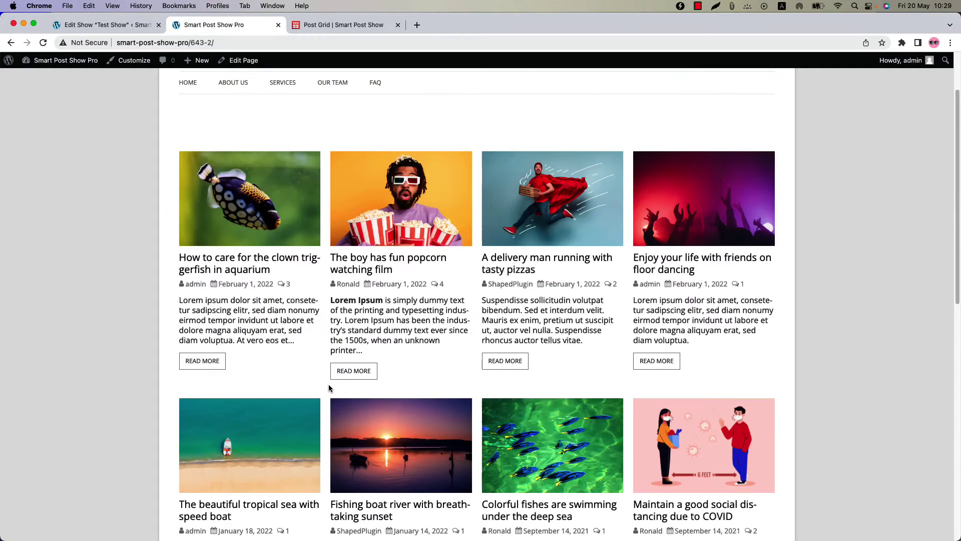
scroll(329, 387, down, 9)
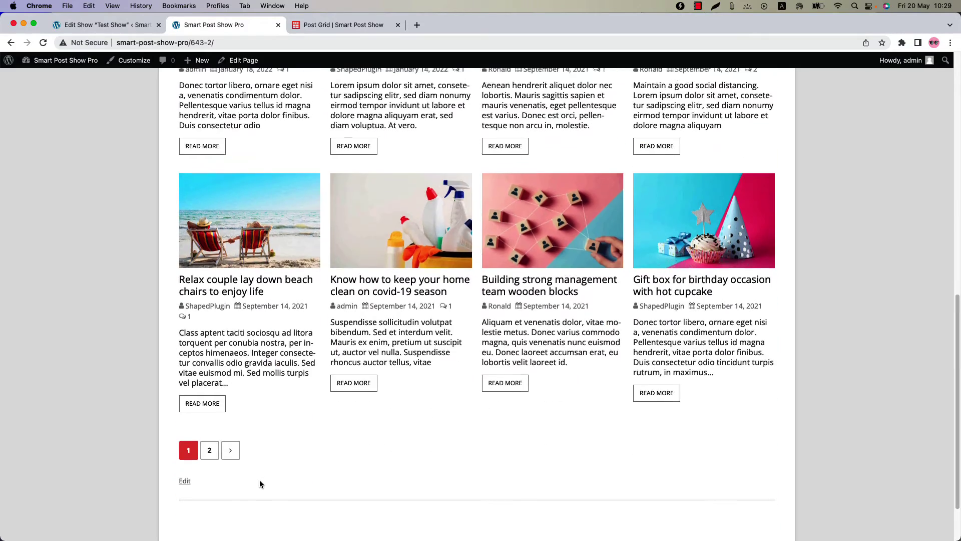
click(209, 449)
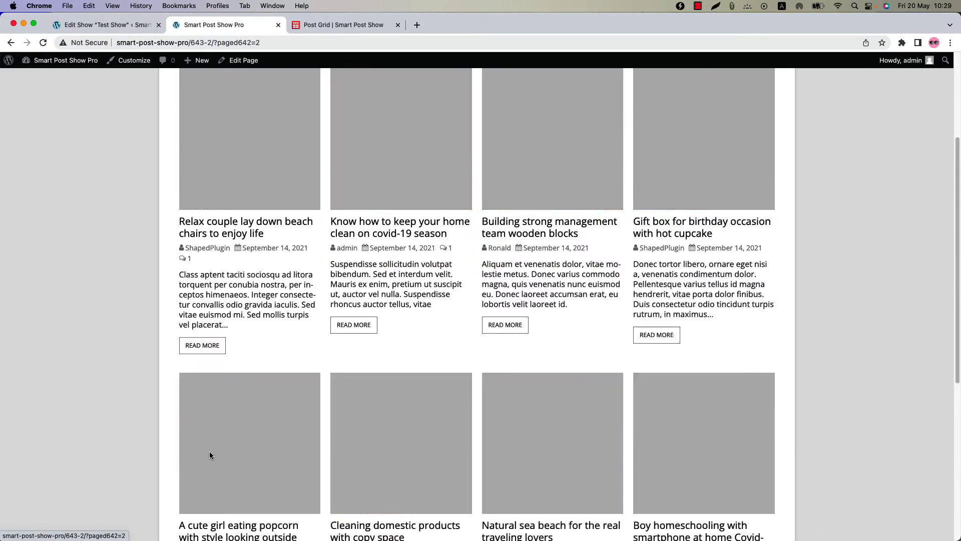
scroll(422, 437, down, 10)
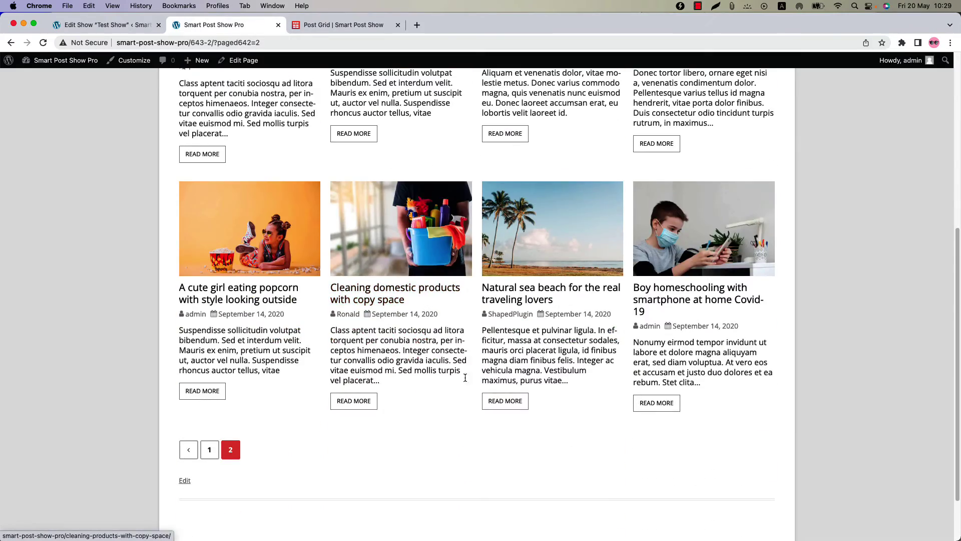
click(209, 449)
scroll(319, 440, down, 10)
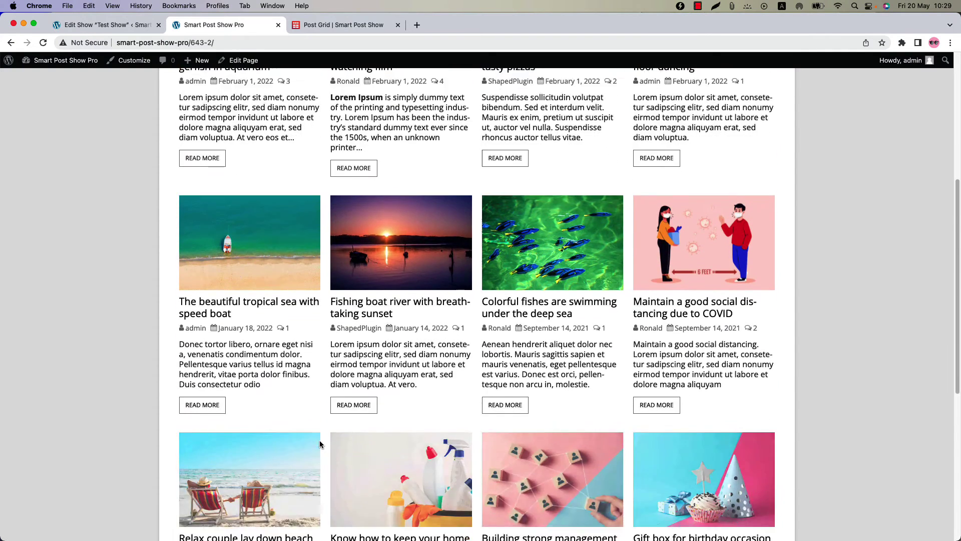
key(ctrl+shift+Tab)
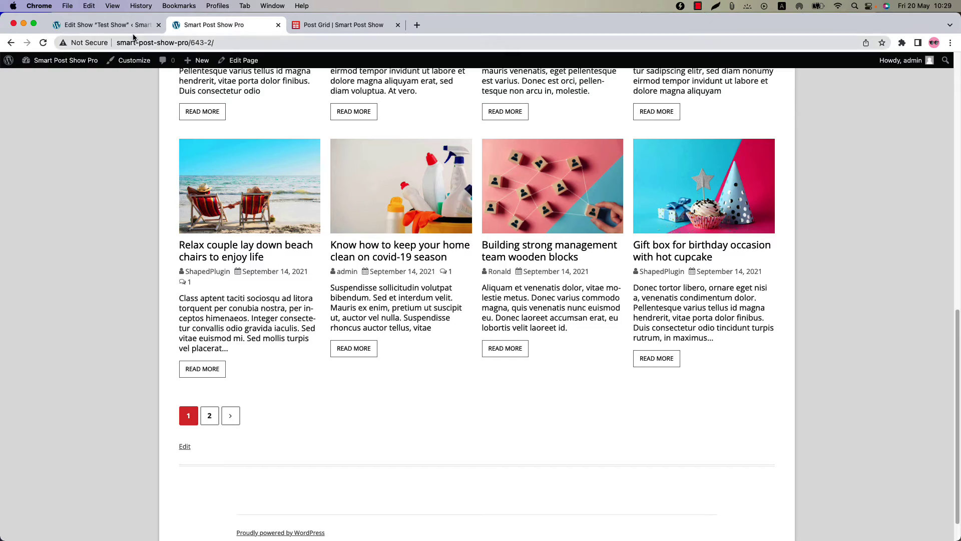
- Change Items Per Page from 12 to 4 and update the show
double_click(295, 417)
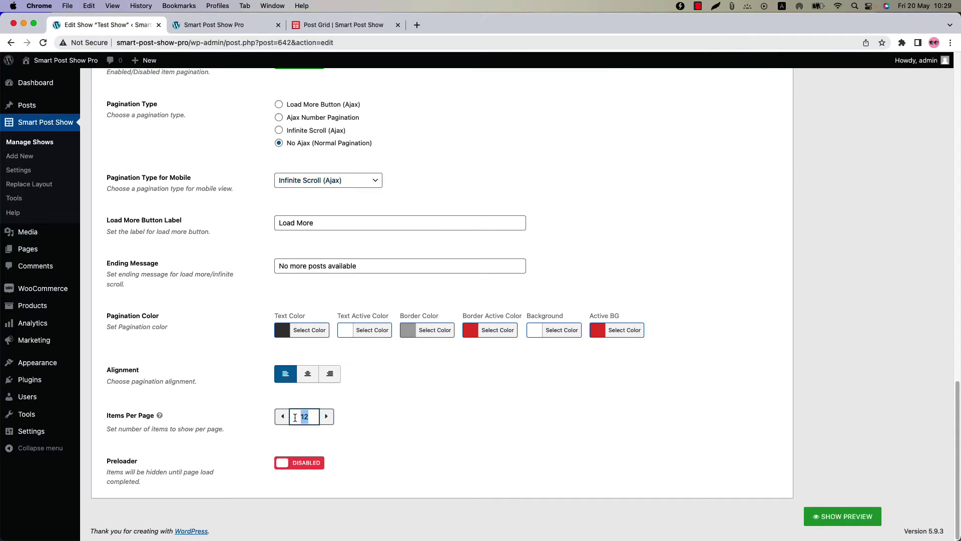
text(4)
scroll(697, 377, up, 20)
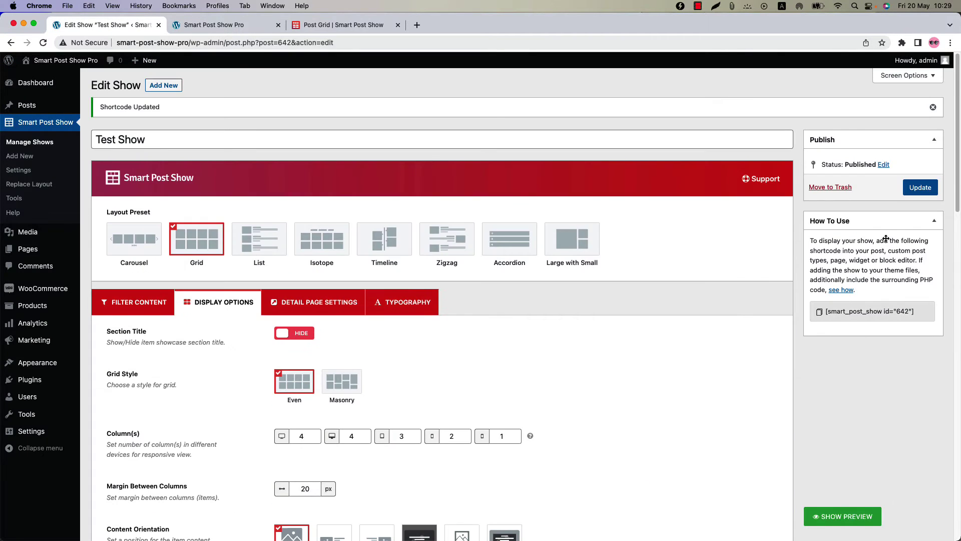
click(911, 187)
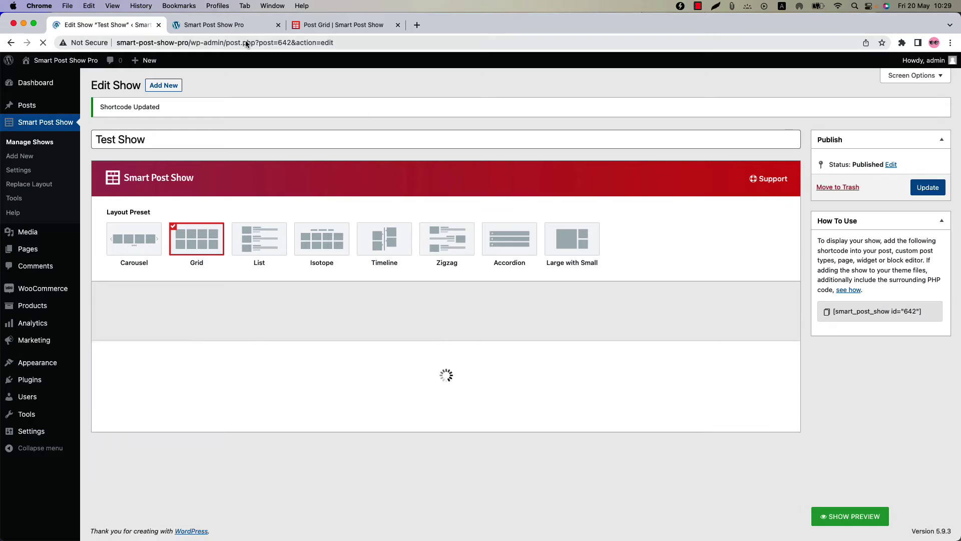
- Reload the live grid, open pages 2 and 3, then return to the Test Show settings
key(ctrl+Tab)
click(43, 43)
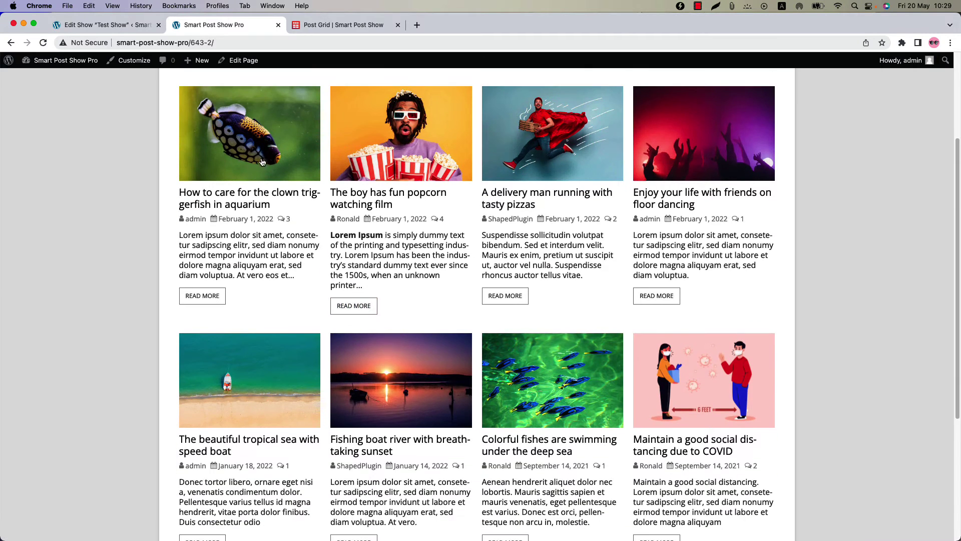
scroll(647, 402, down, 5)
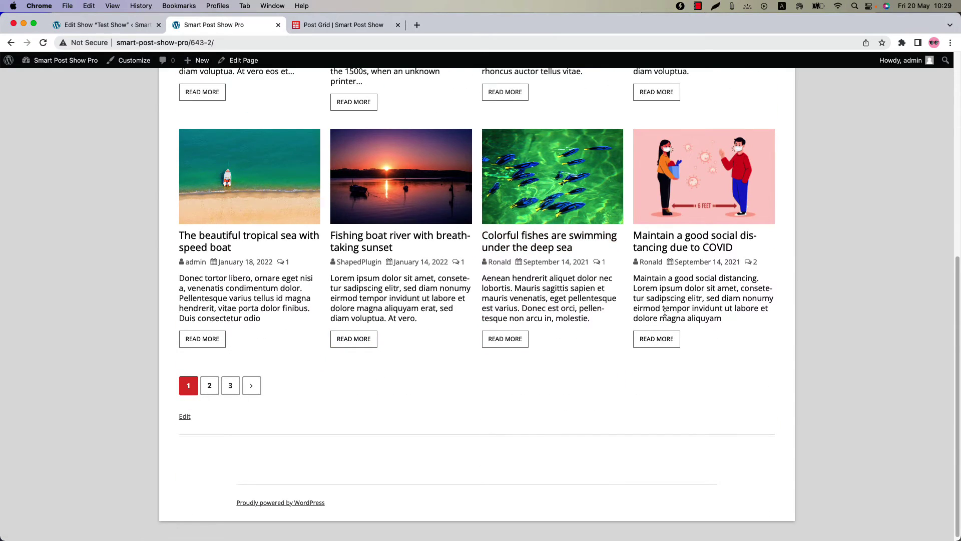
click(210, 386)
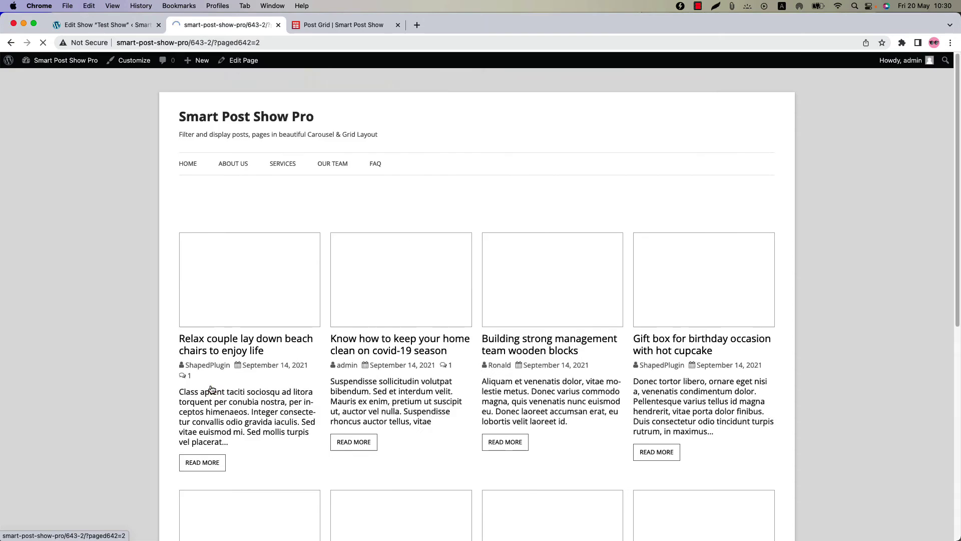
scroll(489, 364, down, 8)
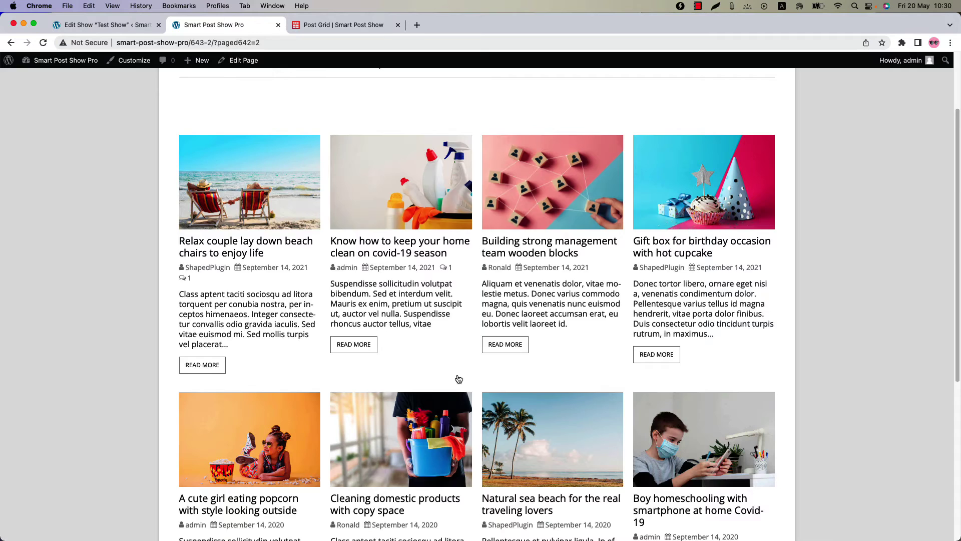
click(252, 382)
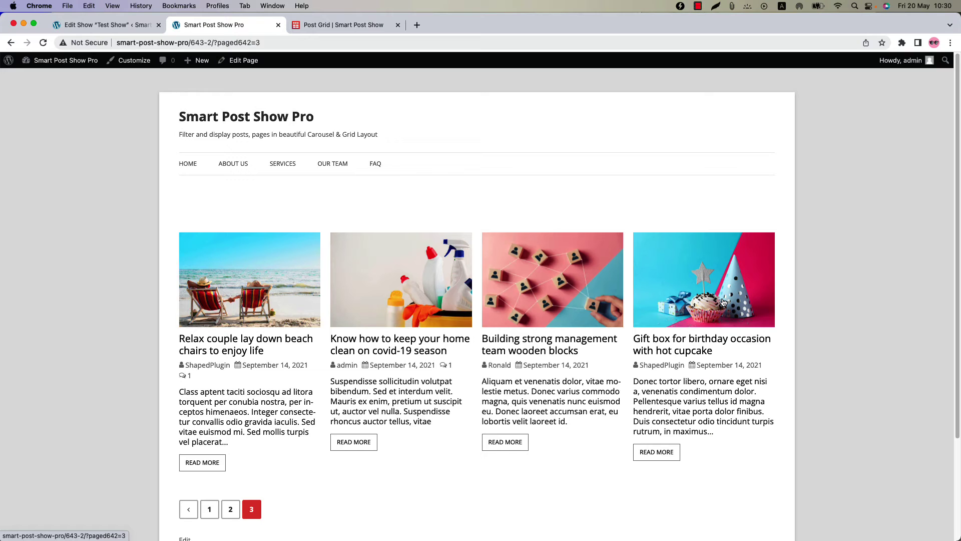
click(107, 25)
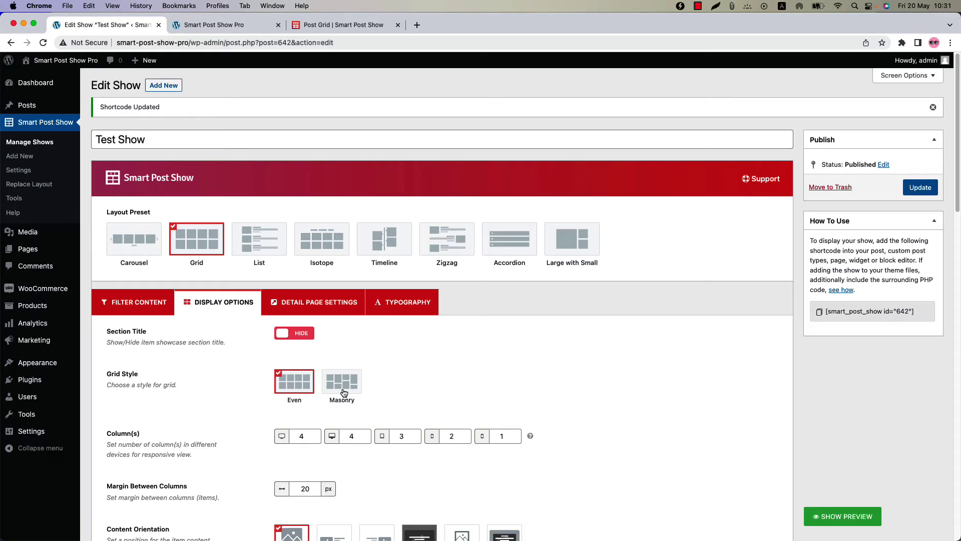
- Switch the cards to Overlay Box at Inner Bottom with a lighter solid overlay colour
scroll(343, 392, down, 4)
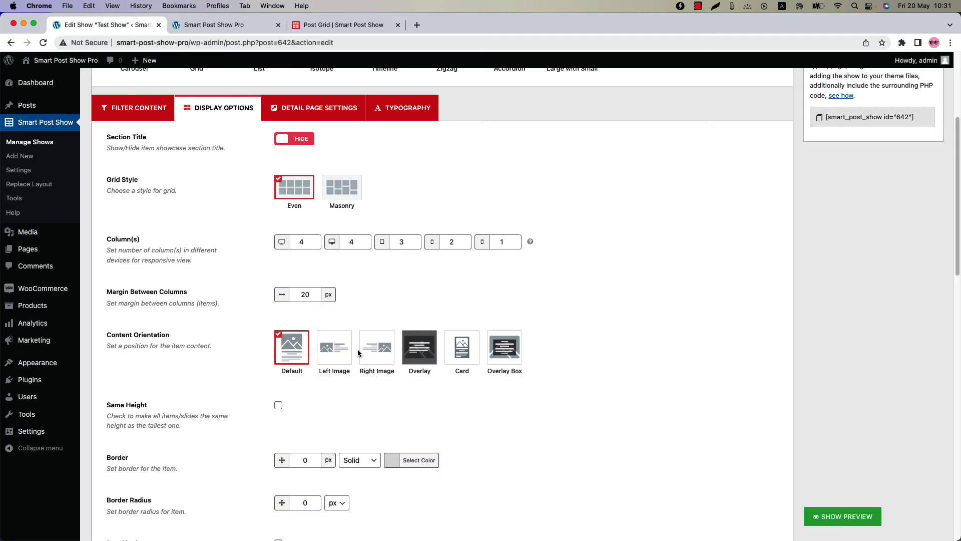
click(504, 347)
scroll(501, 345, down, 3)
click(304, 308)
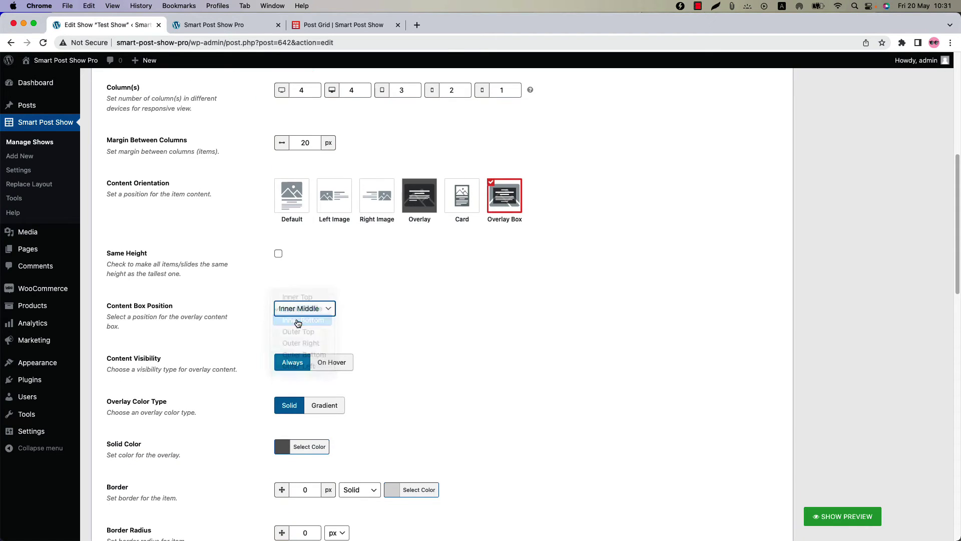
click(298, 323)
scroll(301, 325, down, 3)
click(300, 320)
click(302, 347)
click(483, 346)
- Set the content padding to 10 on the left and right
scroll(482, 346, down, 3)
click(355, 389)
text(10)
key(Tab)
key(Tab)
text(10)
- Hide the post content and Read More link, save the show, and view the live page
scroll(355, 389, down, 3)
click(426, 376)
click(429, 434)
click(418, 403)
click(418, 431)
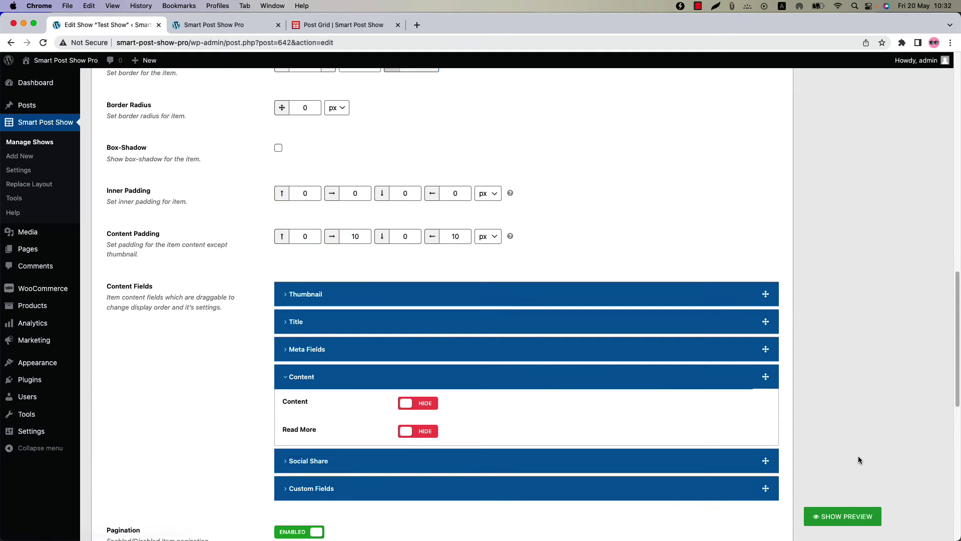
key(ctrl+s)
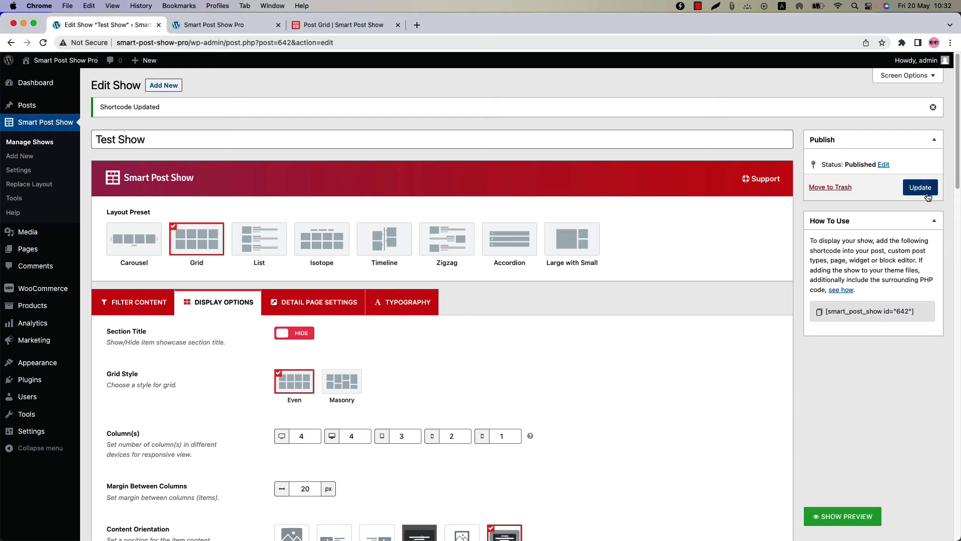
click(214, 25)
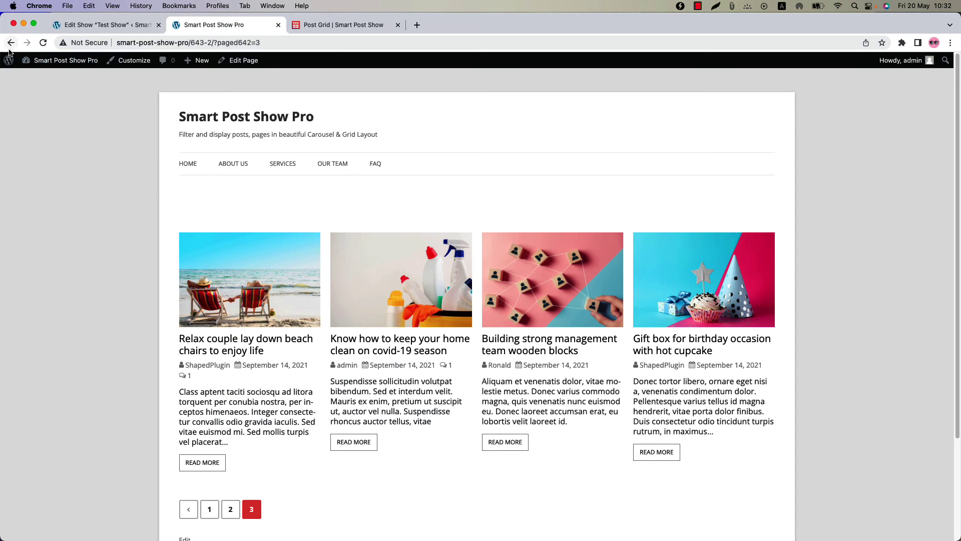
- Reload the live grid and check page 1 of the overlay cards
click(43, 43)
click(209, 355)
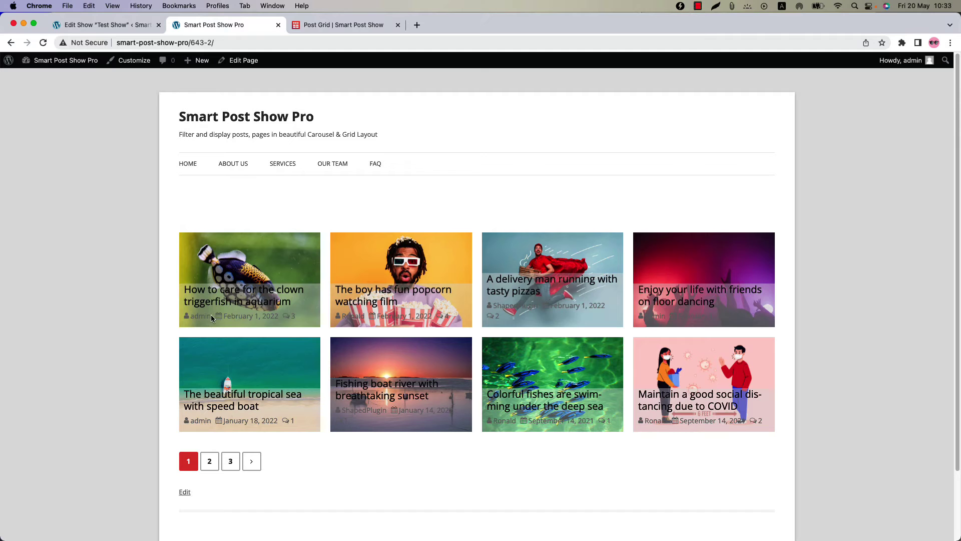
click(105, 24)
- Hide the author, date and comment meta fields and update the show
scroll(302, 474, down, 10)
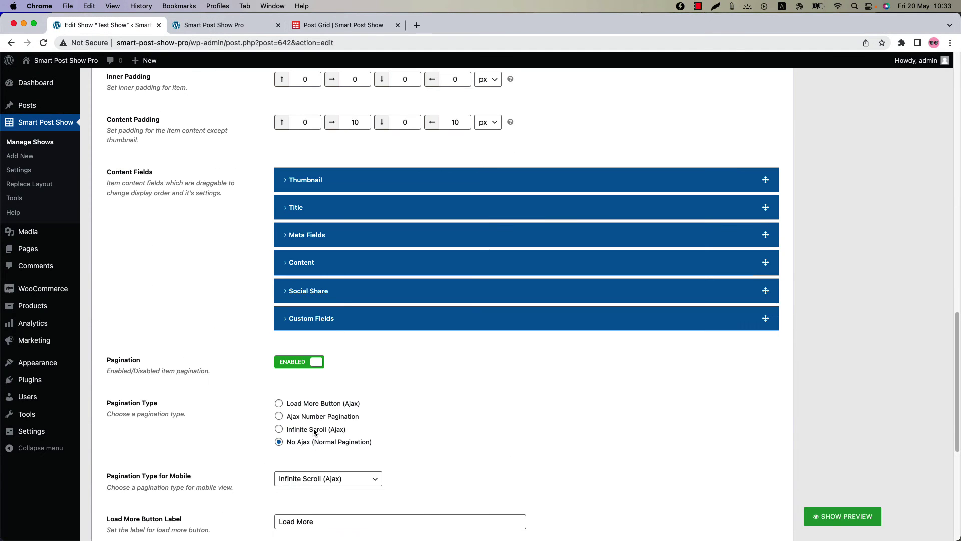
click(330, 243)
scroll(779, 264, up, 10)
click(920, 187)
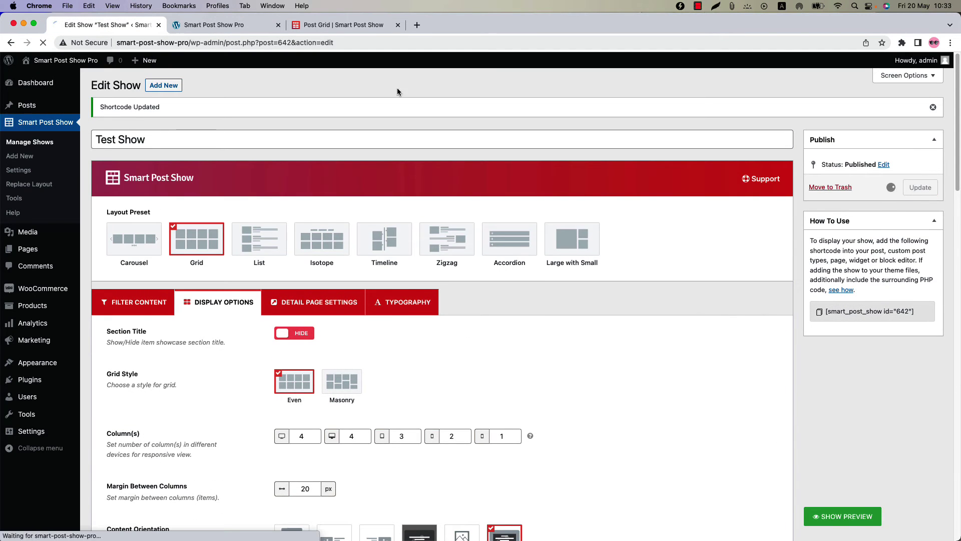
- Reload the live page to confirm title-only cards, then return to the settings
click(244, 26)
click(43, 42)
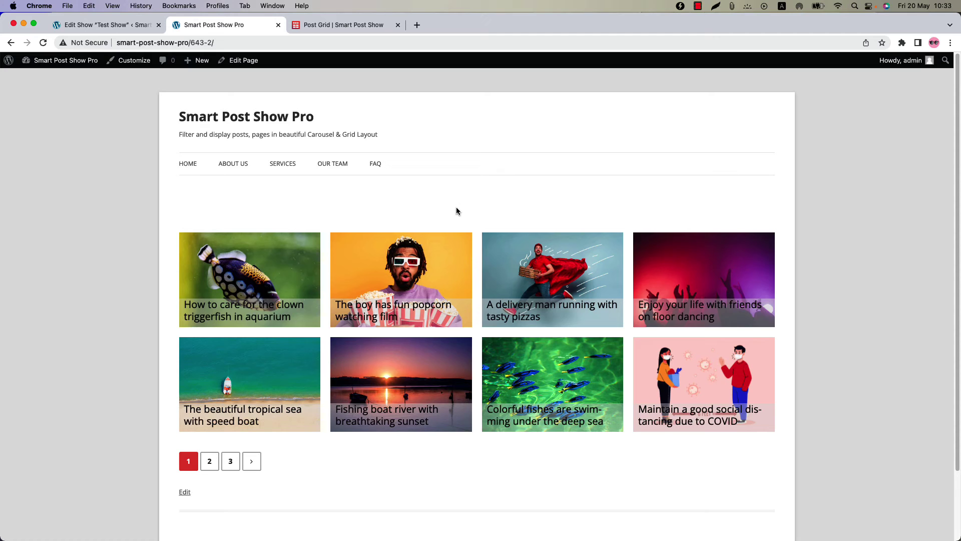
click(102, 24)
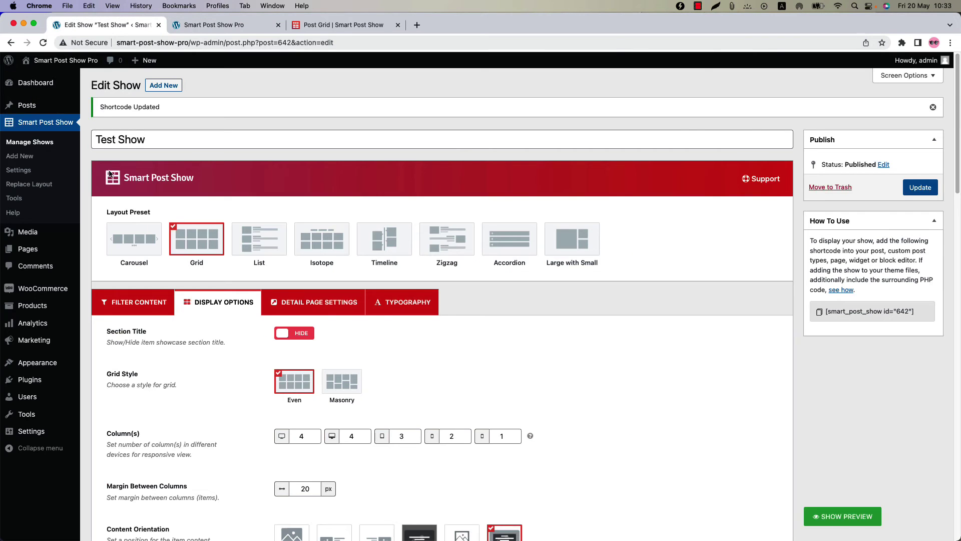
- Enable taxonomy filtering in Filter Content and choose the category taxonomy
click(153, 296)
scroll(173, 400, down, 5)
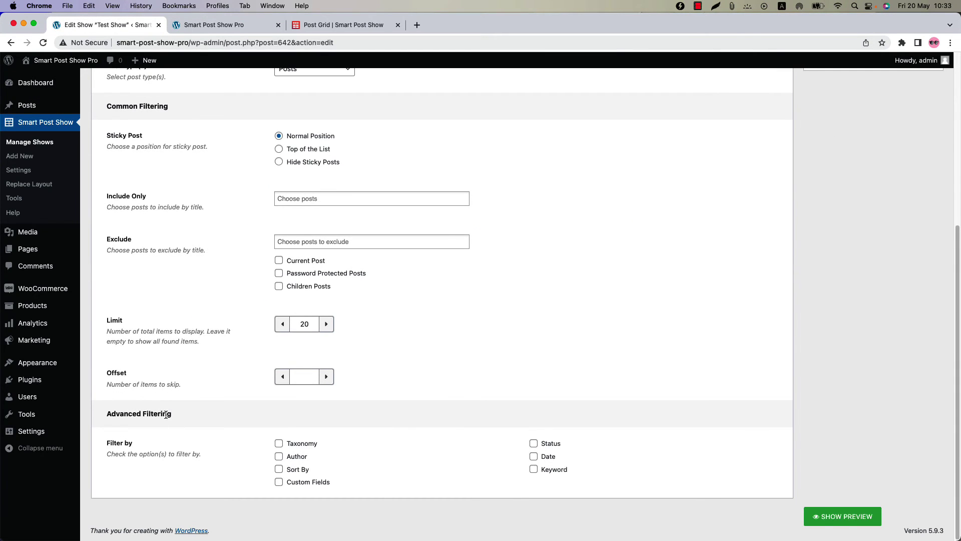
click(290, 445)
scroll(329, 438, down, 5)
click(320, 337)
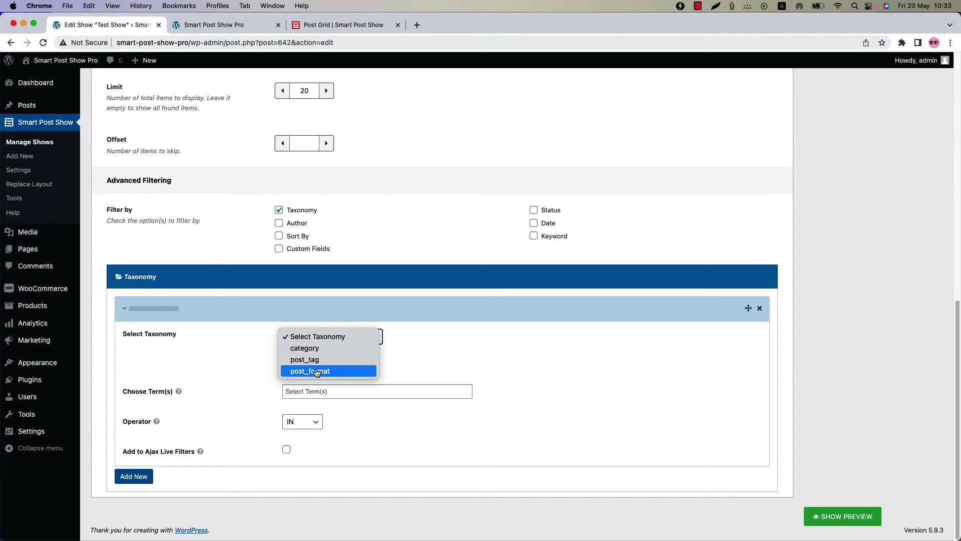
click(317, 348)
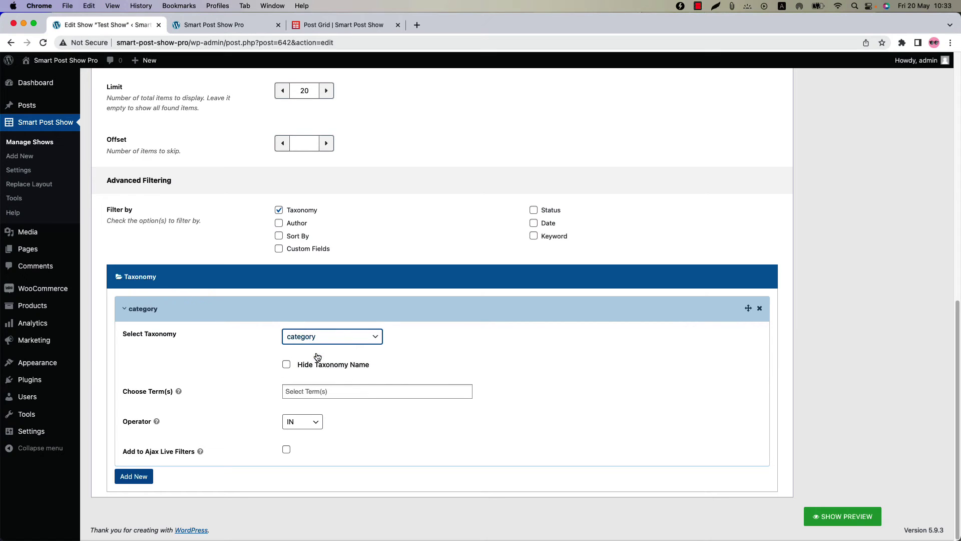
- Add the category filter to the Ajax Live Filters, leaving the terms unselected
click(339, 390)
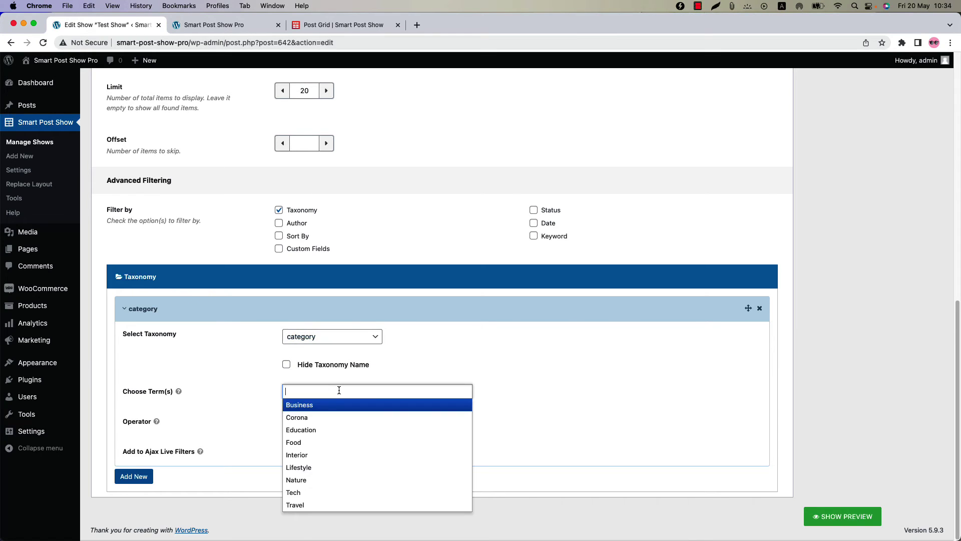
click(531, 394)
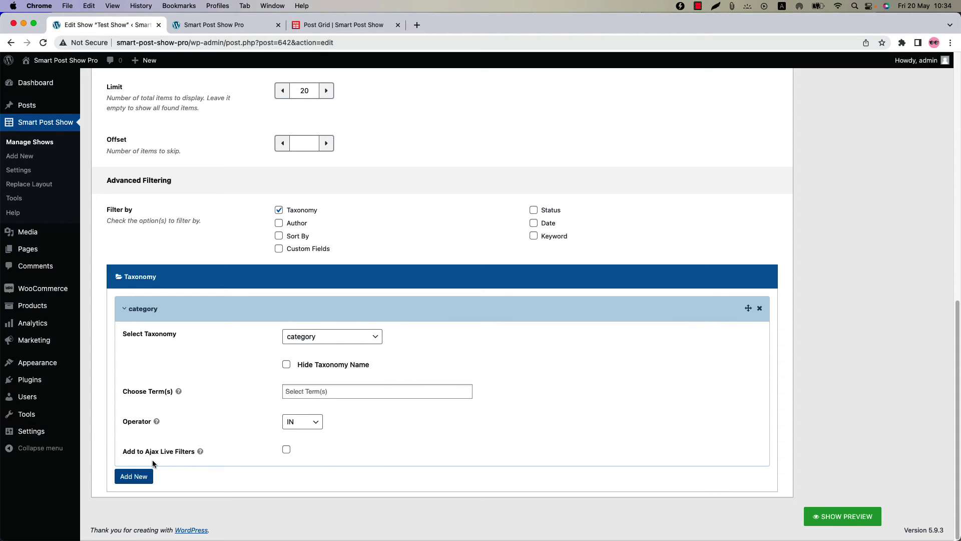
click(287, 450)
scroll(868, 488, up, 20)
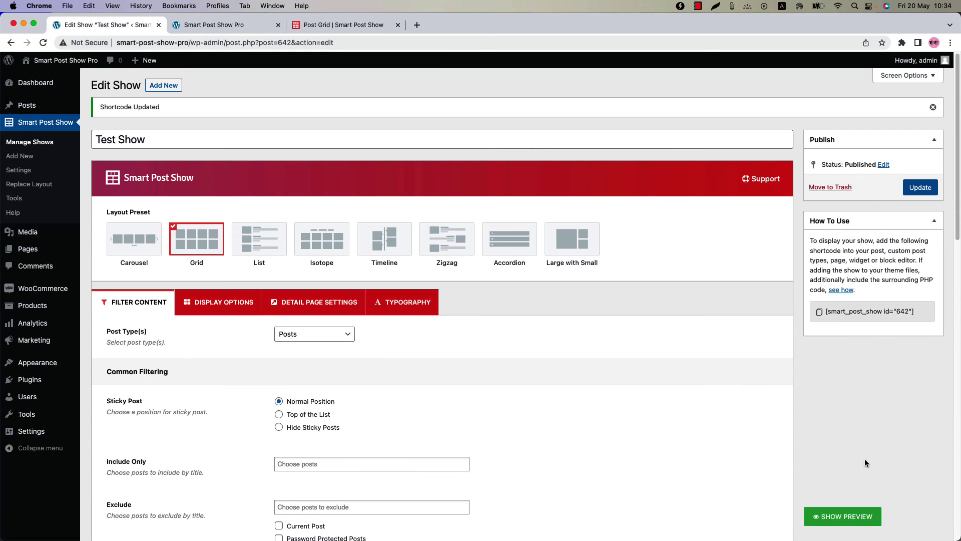
- Save the show and reload the live grid page
click(920, 187)
click(237, 30)
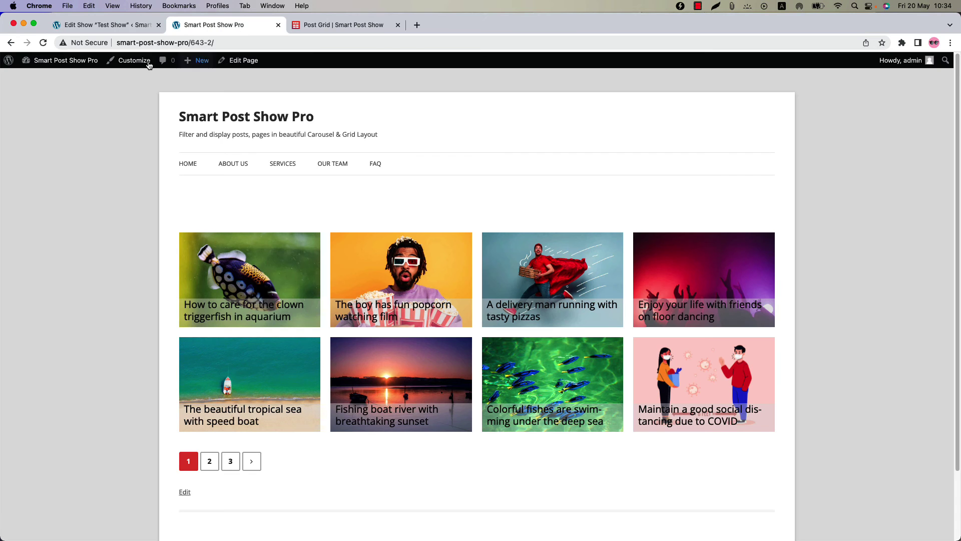
click(44, 43)
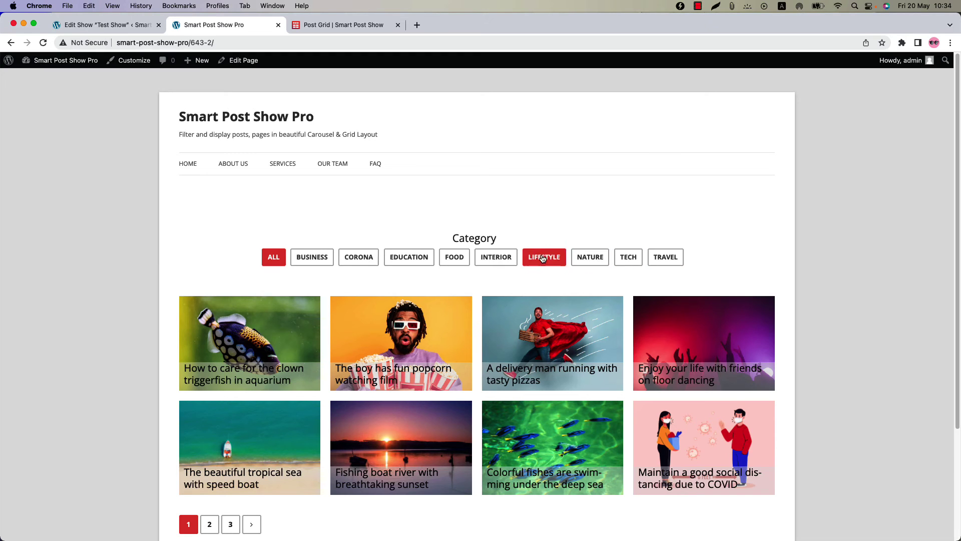
- Try the Business, Education, Corona, Business and All filter buttons
click(311, 259)
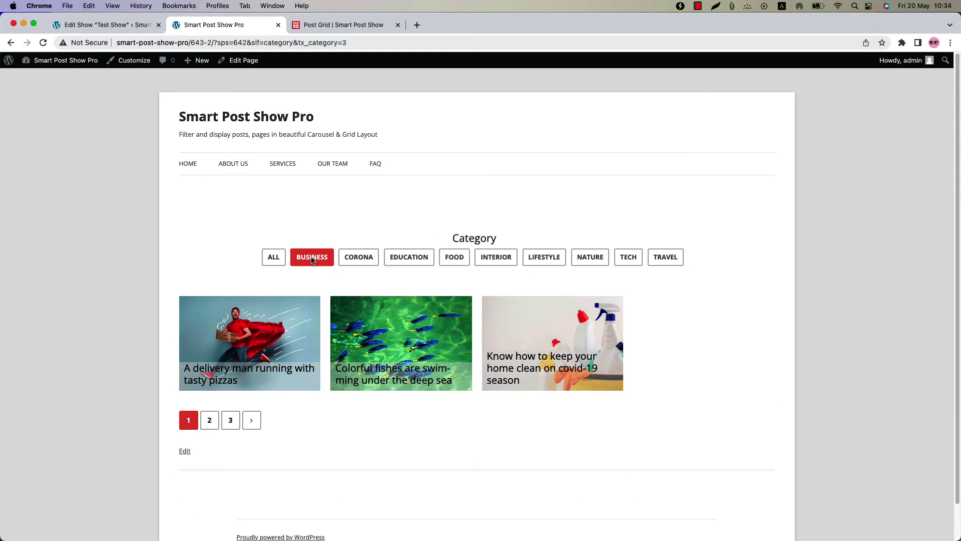
click(350, 259)
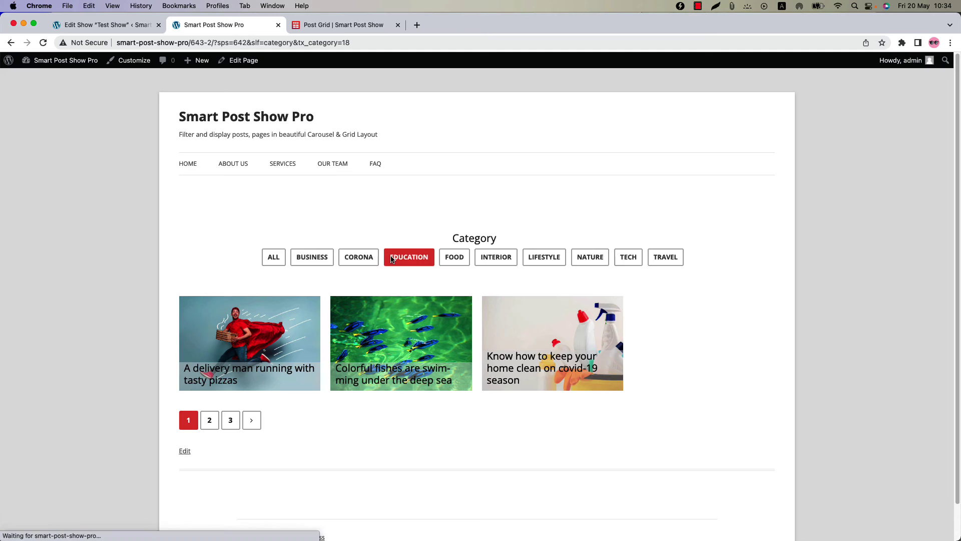
click(366, 259)
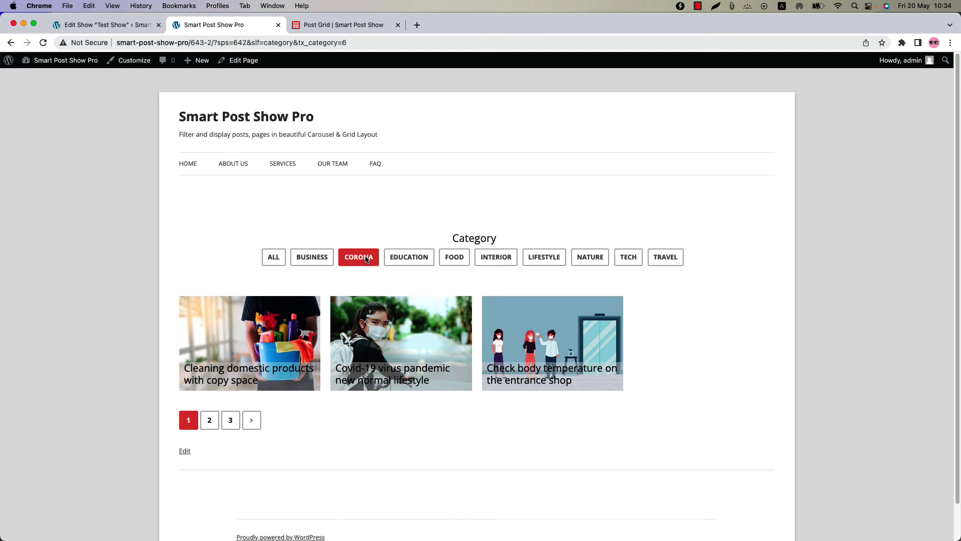
click(311, 259)
click(276, 259)
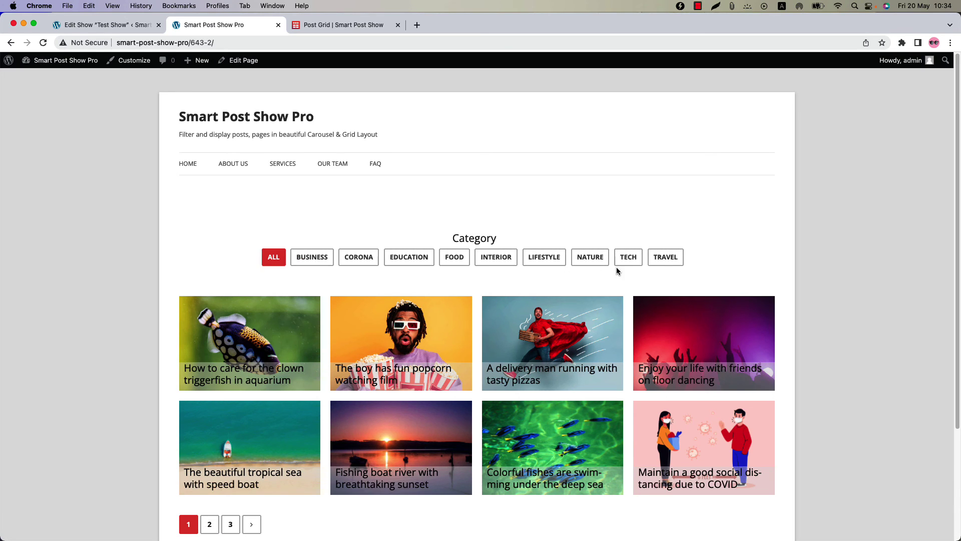
click(134, 26)
- Expand the Taxonomy panel's category row and scroll through its Ajax live filter options
scroll(333, 530, down, 6)
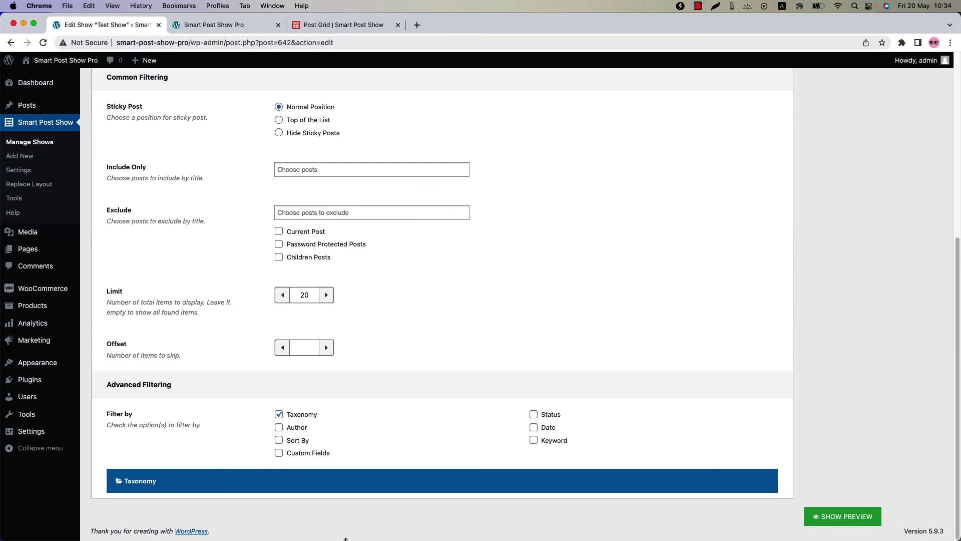
click(294, 487)
scroll(357, 460, down, 1)
click(343, 458)
scroll(344, 461, down, 6)
scroll(407, 490, down, 3)
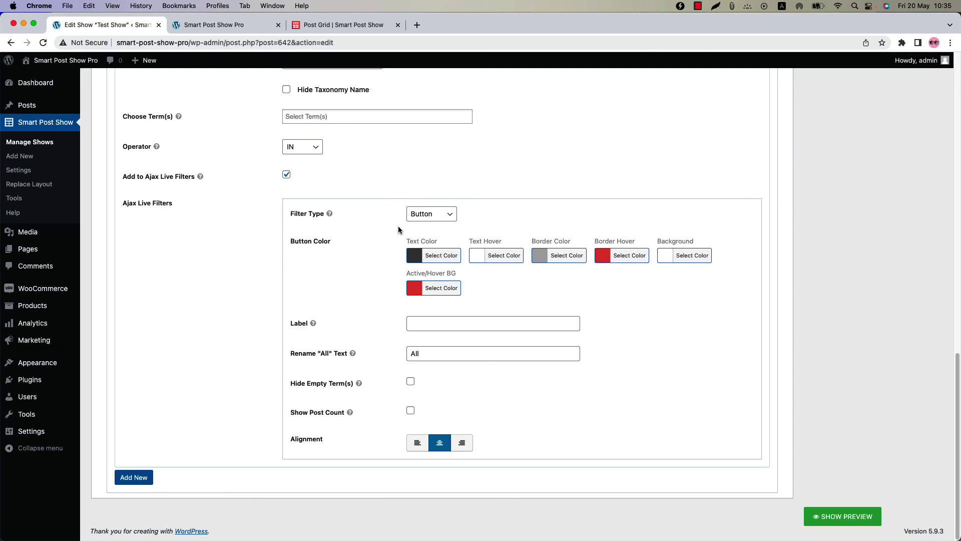
key(ctrl+Tab)
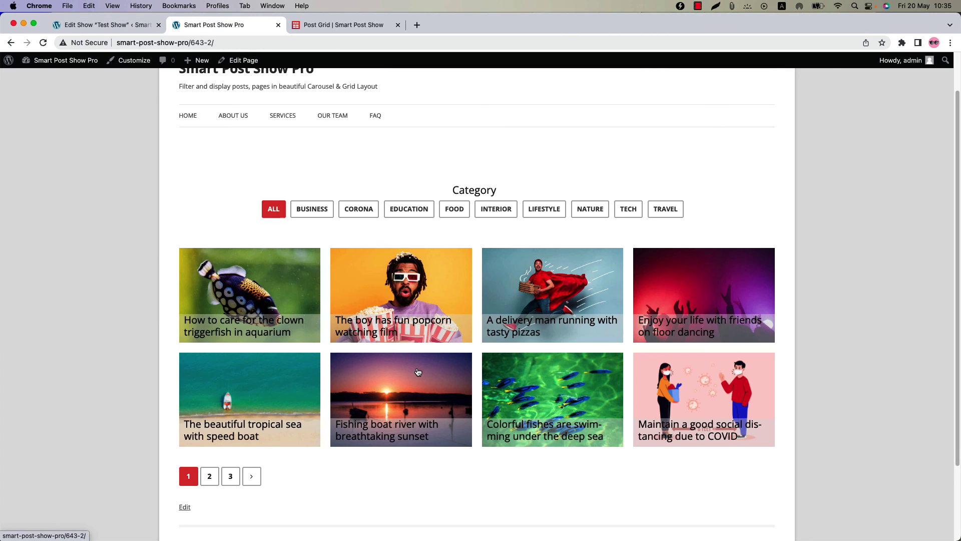